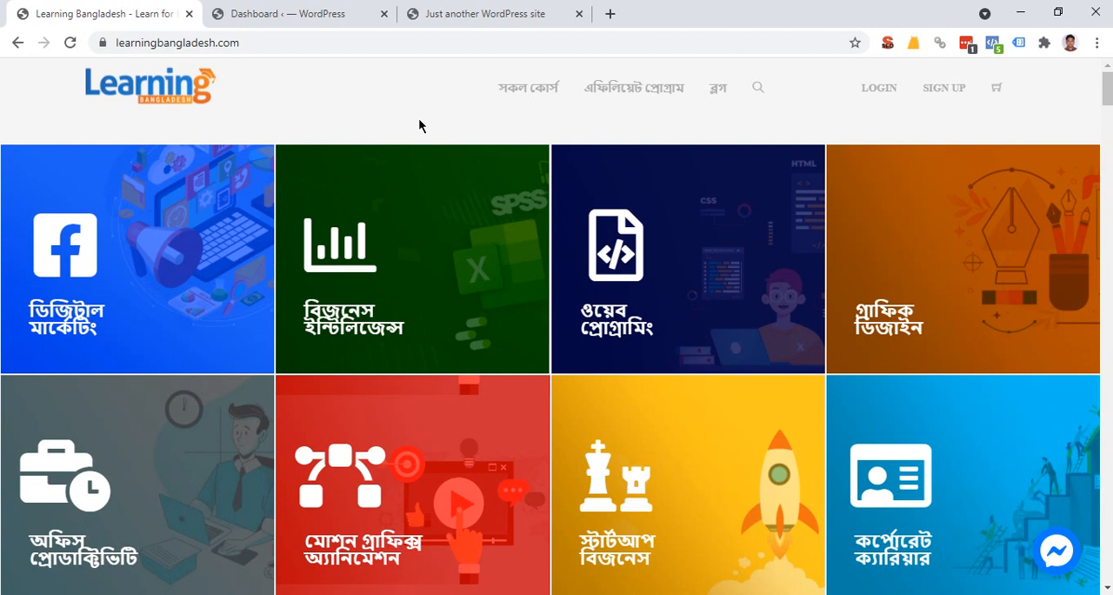
Search Google for "facebook pixel helper" in a new browser tab of the Events Manager window.
left_click(479, 12)
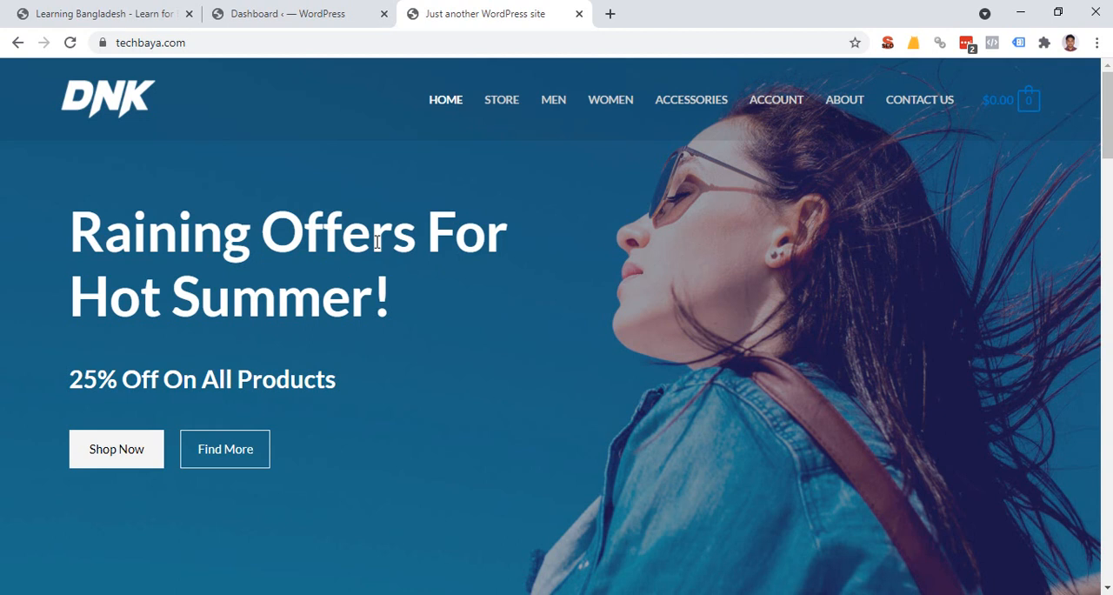
key("alt+Tab")
key("ctrl+t")
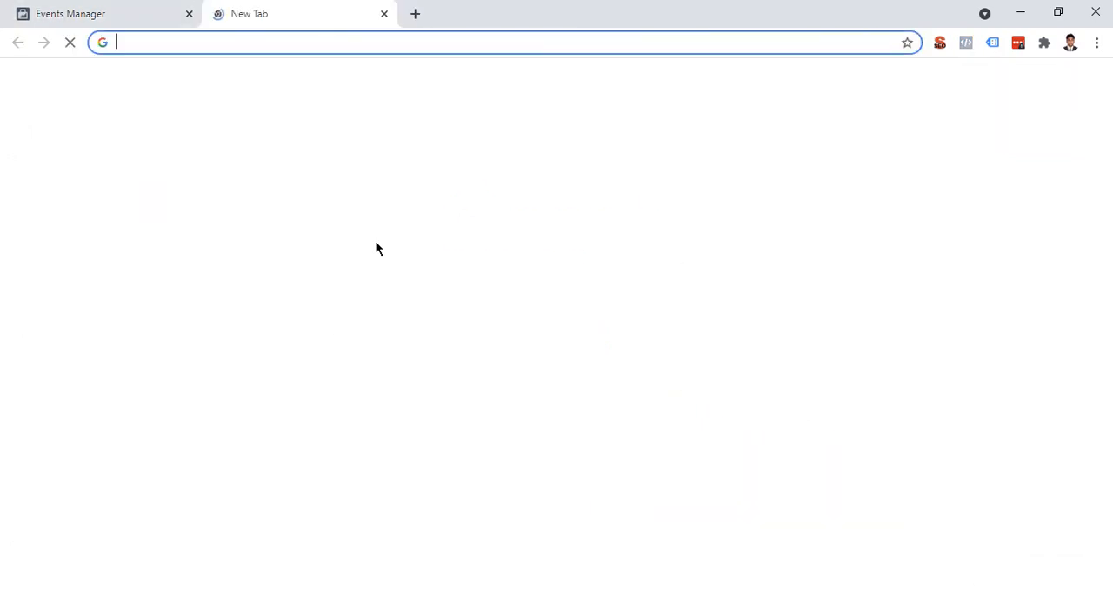
type("google.com")
key("Return")
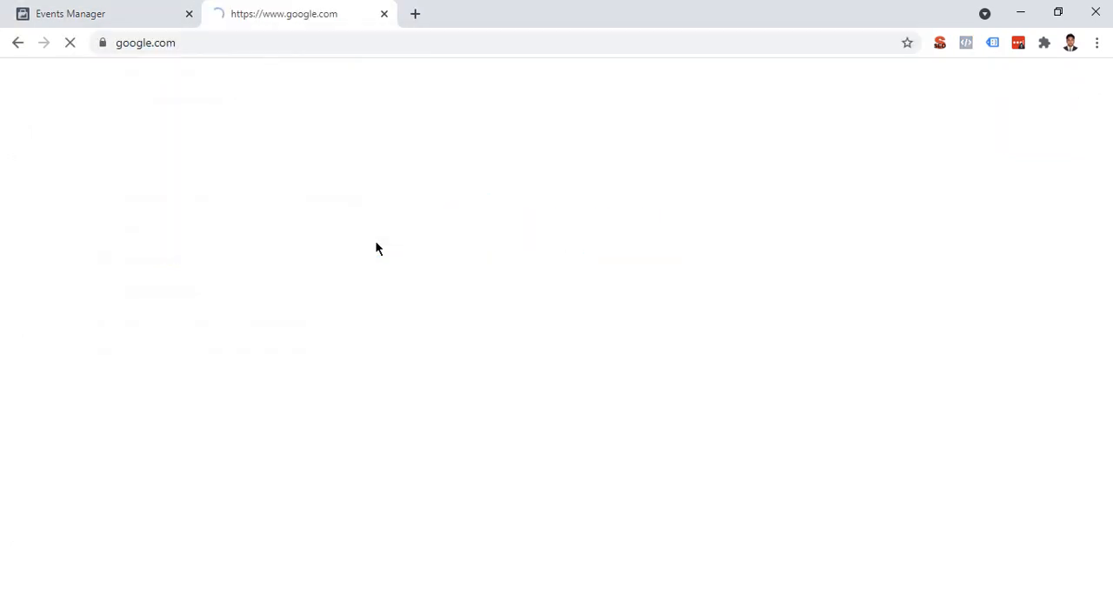
type("pixel ")
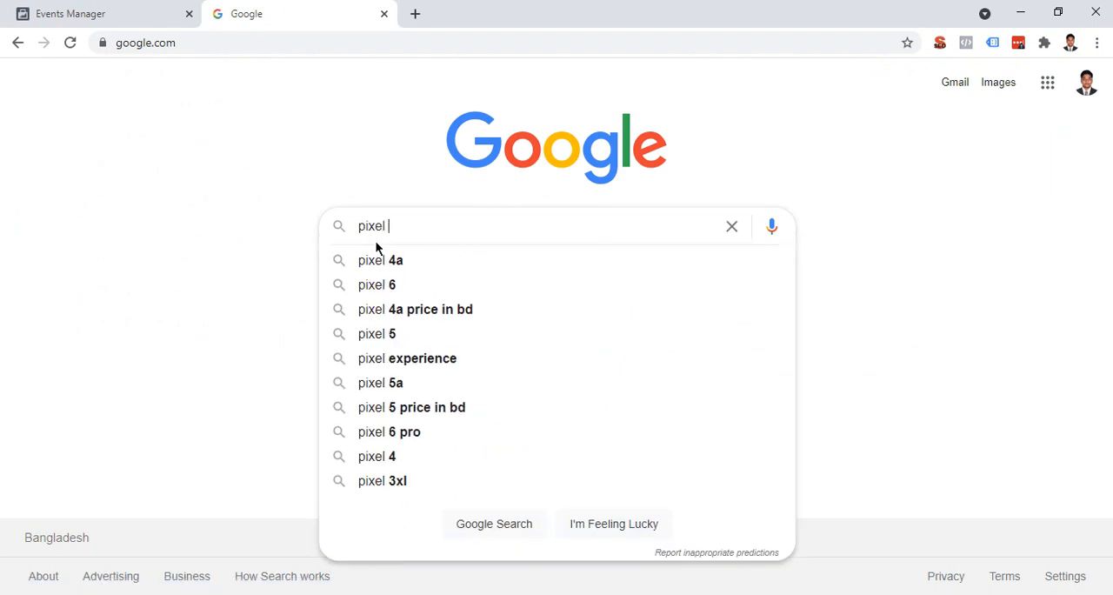
type("faceb")
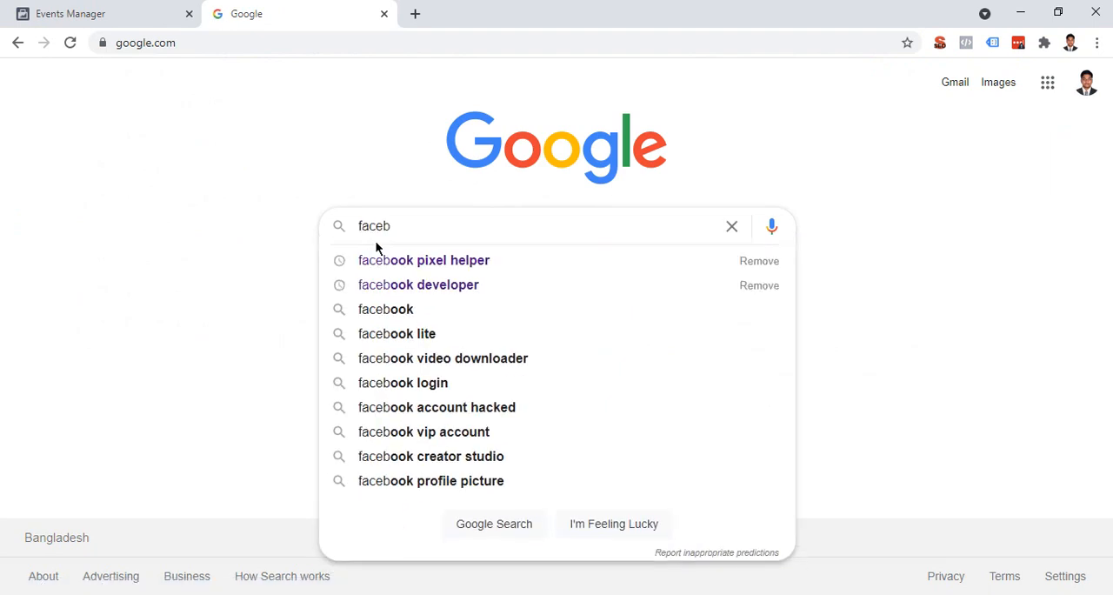
type("ook pixel hel")
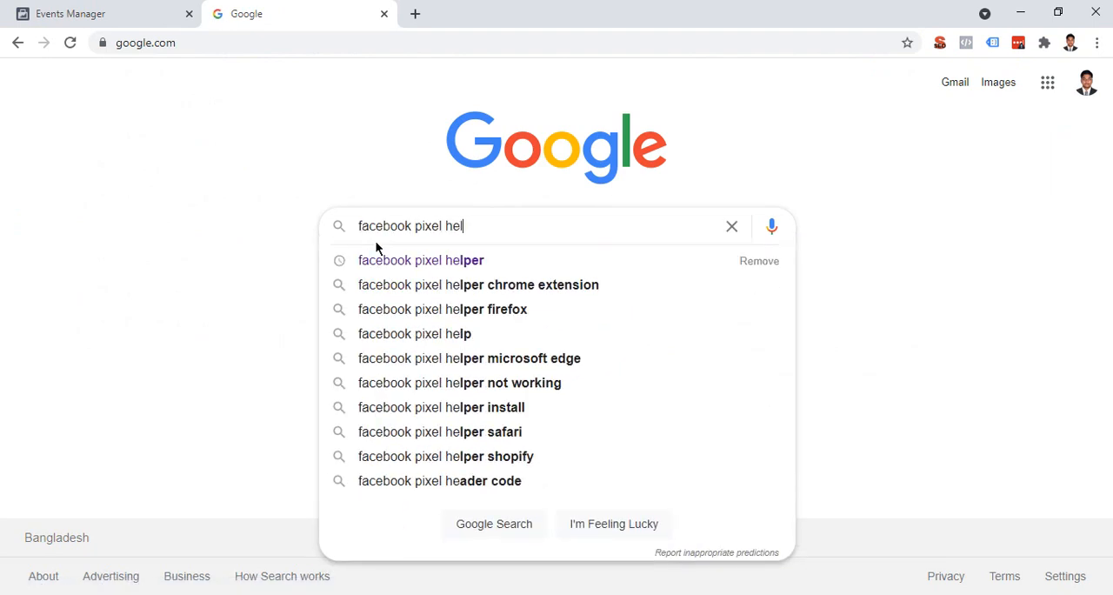
type("per")
key("Return")
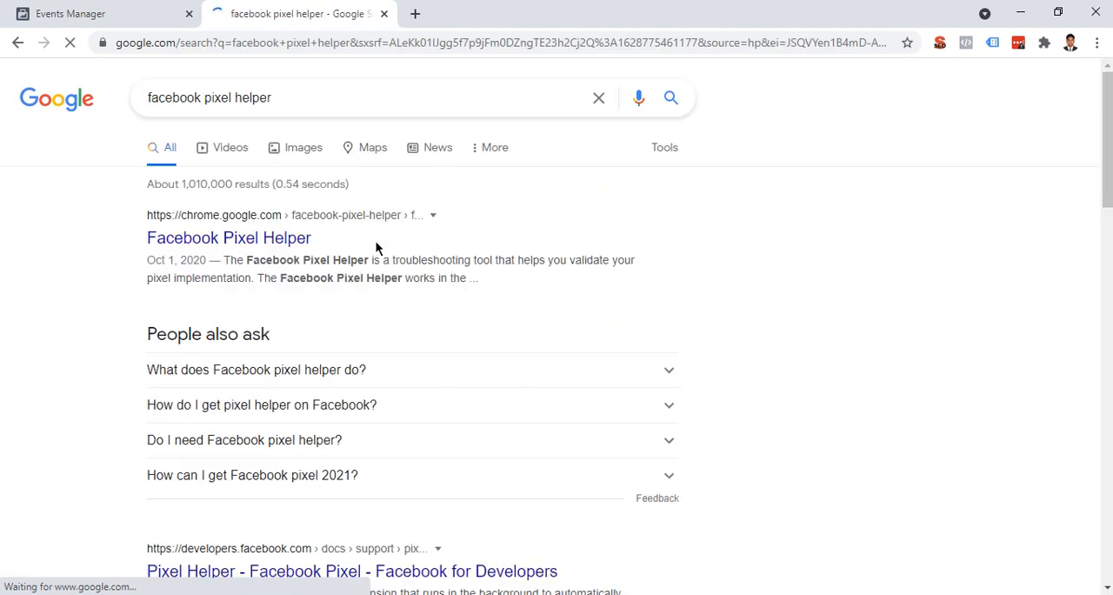
Open the Facebook Pixel Helper extension's Chrome Web Store page from the first search result.
left_click_drag(137, 240, 352, 244)
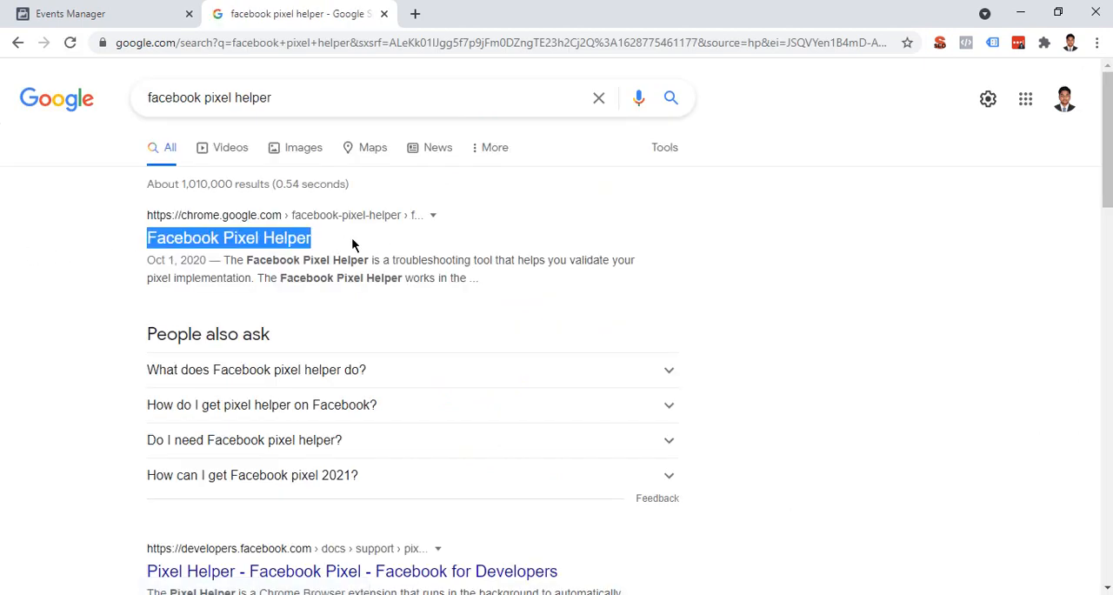
left_click(298, 243)
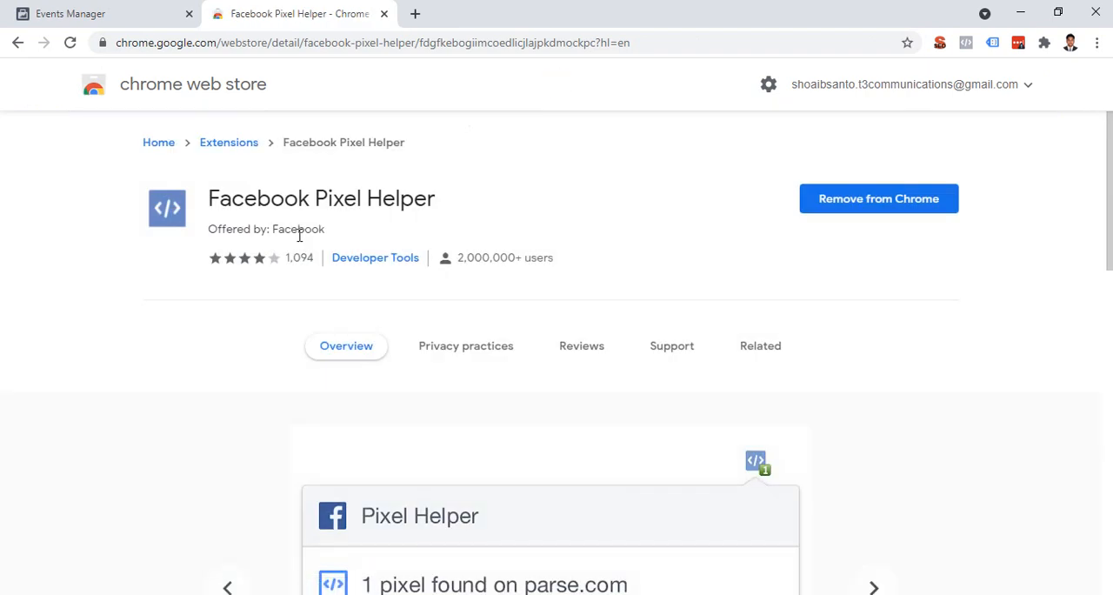
double_click(361, 232)
left_click(370, 230)
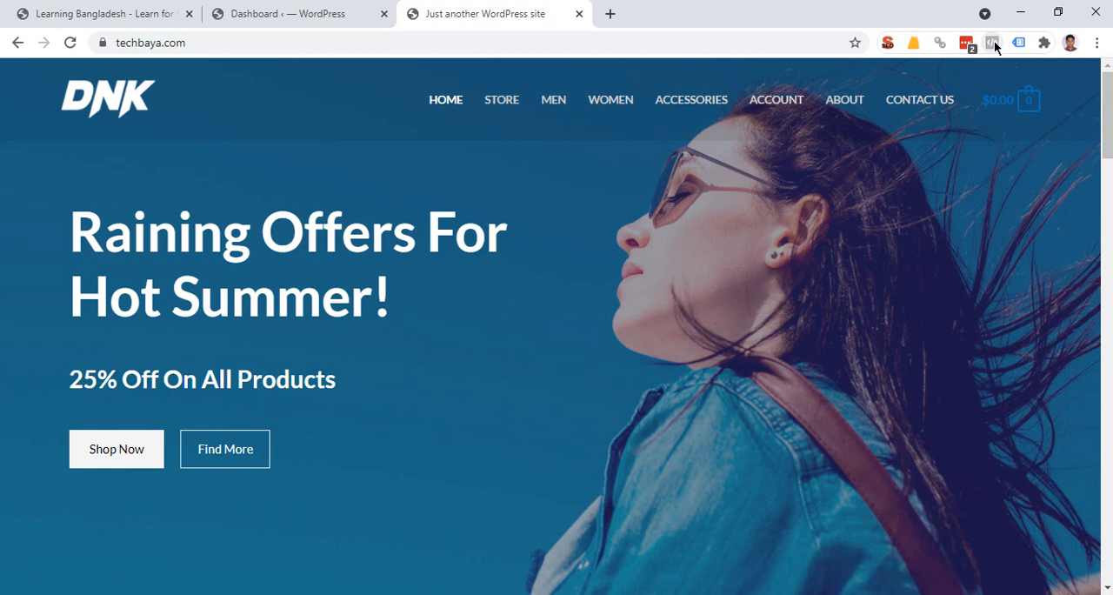
Check the techbaya.com home page for installed pixels with the Facebook Pixel Helper extension.
left_click(994, 41)
left_click_drag(731, 74, 859, 82)
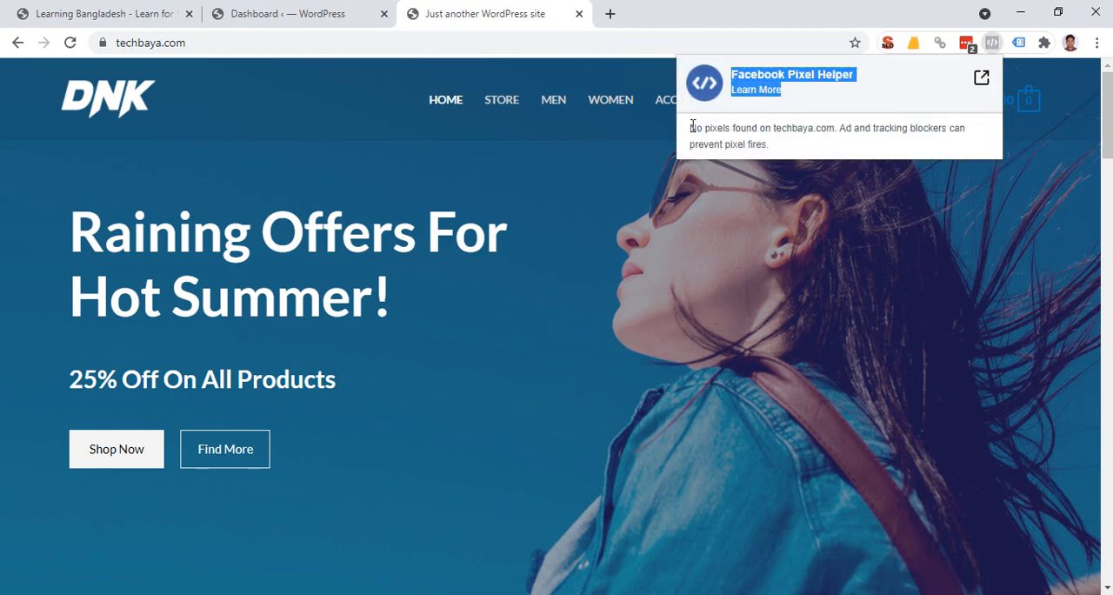
left_click_drag(690, 128, 840, 133)
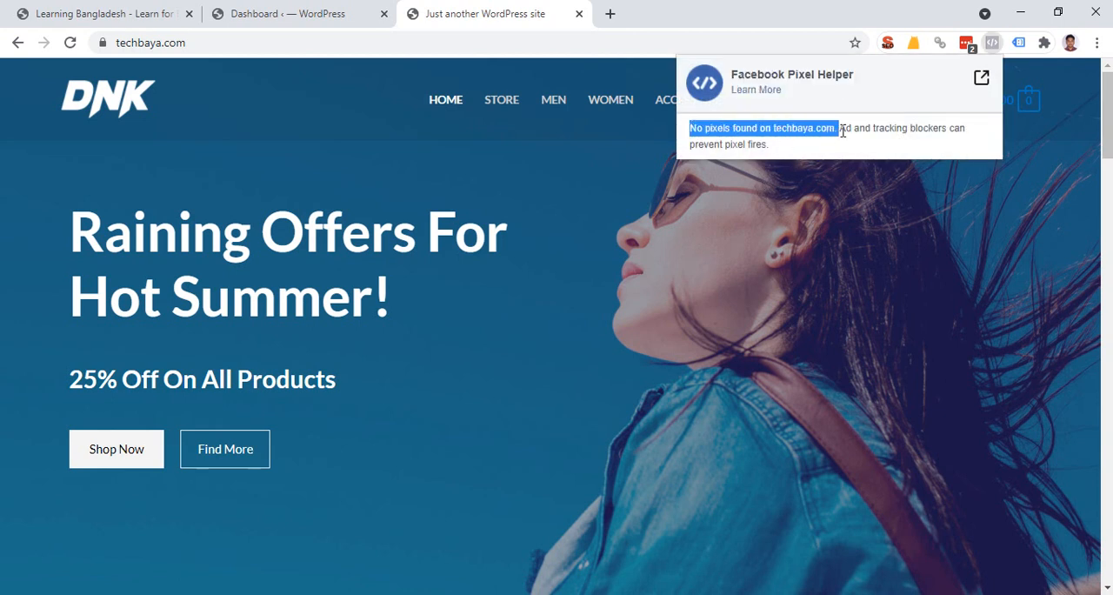
left_click(324, 267)
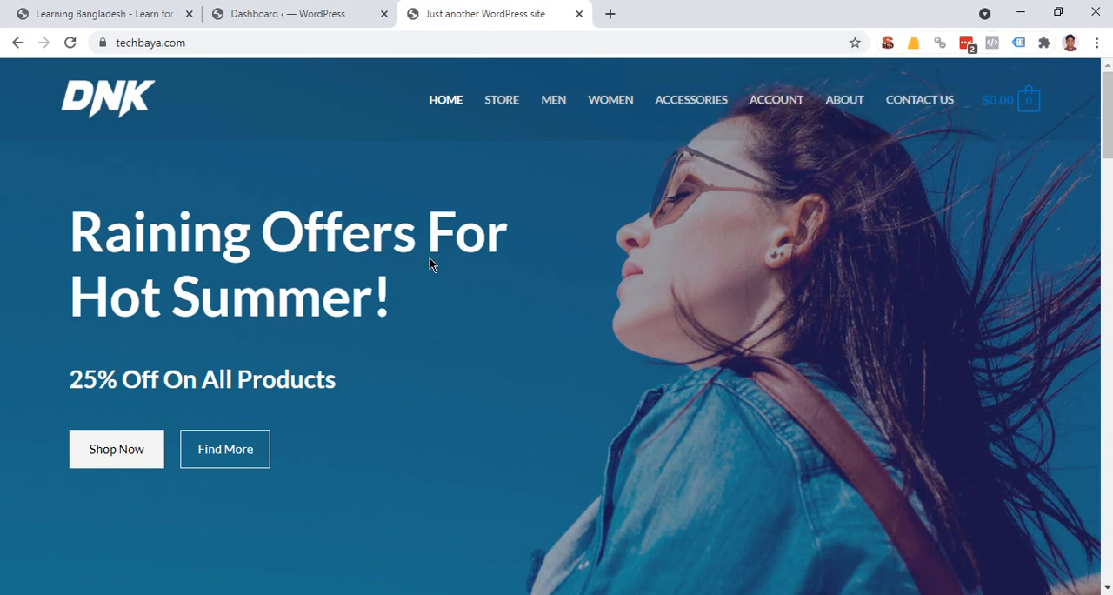
Go to the page for adding new plugins in the techbaya.com WordPress dashboard and search for "header".
left_click(317, 7)
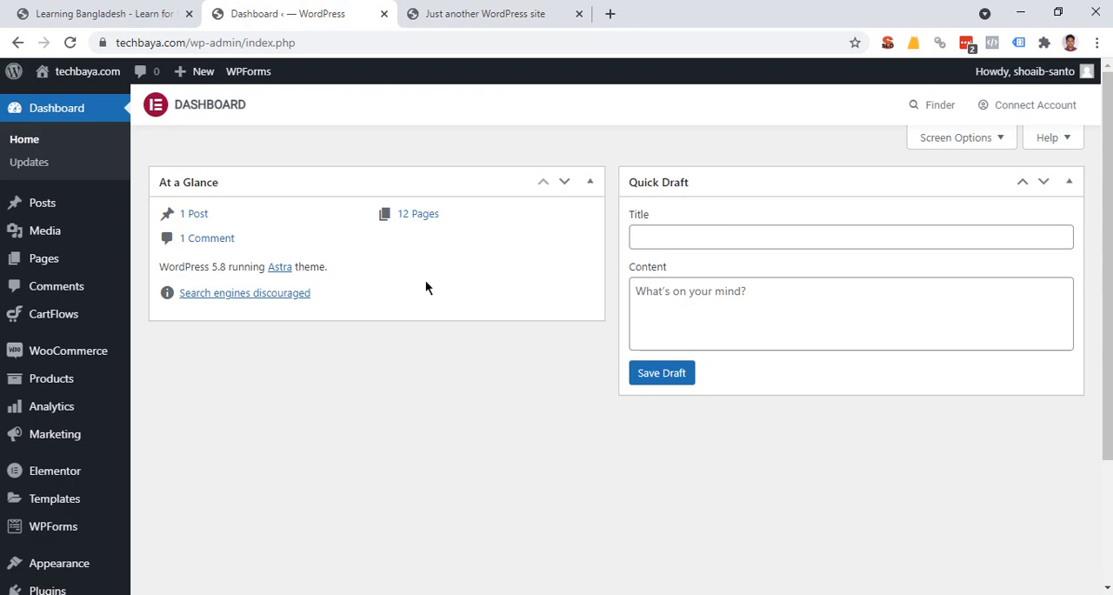
left_click(495, 13)
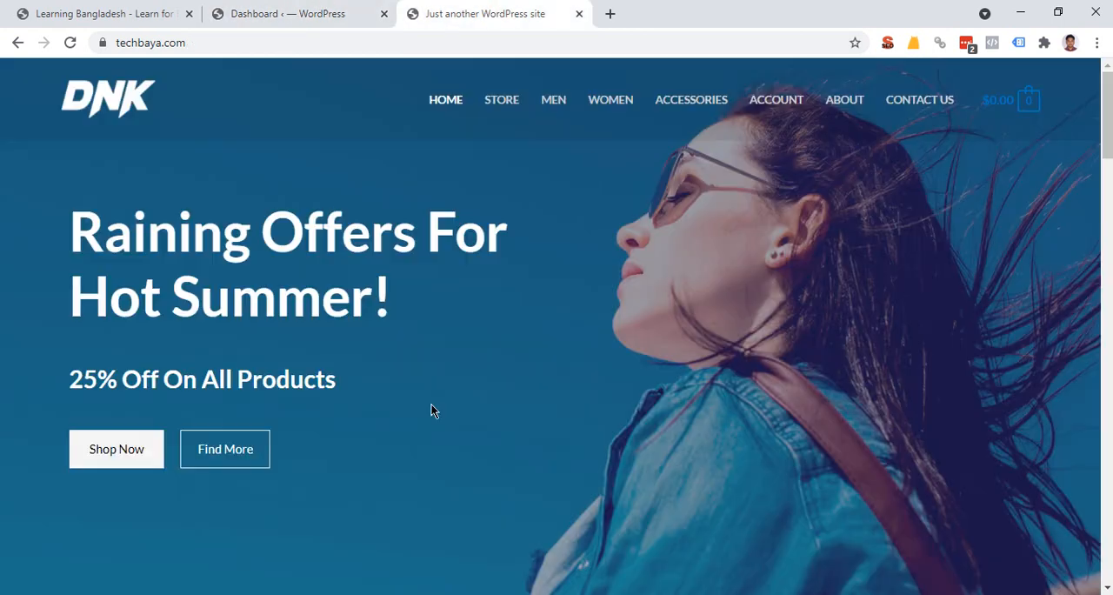
left_click(344, 10)
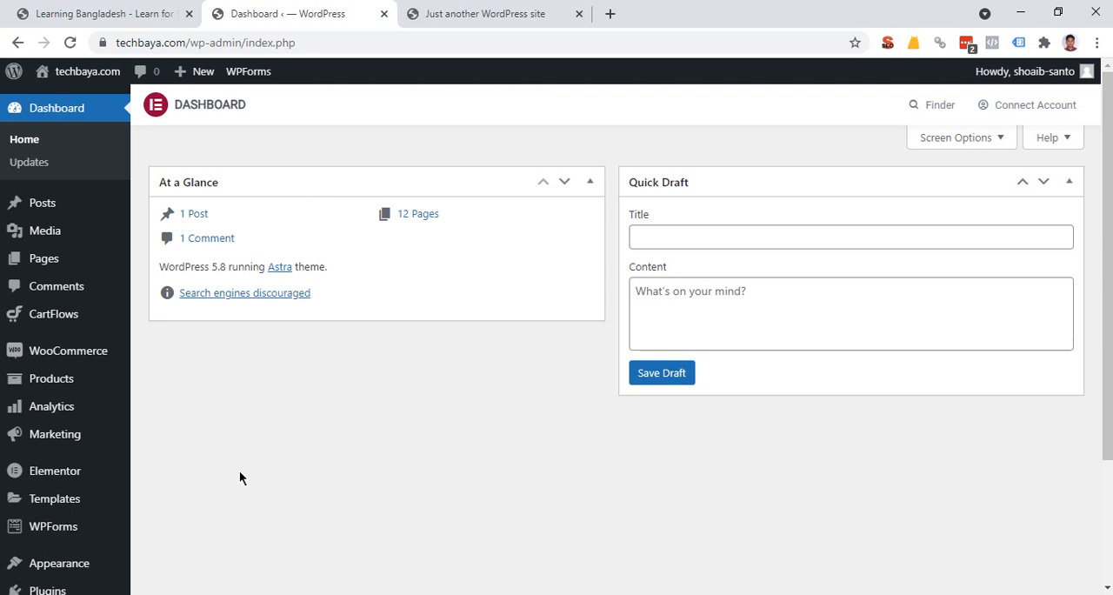
scroll(33, 279, "down", 2)
mouse_move(41, 435)
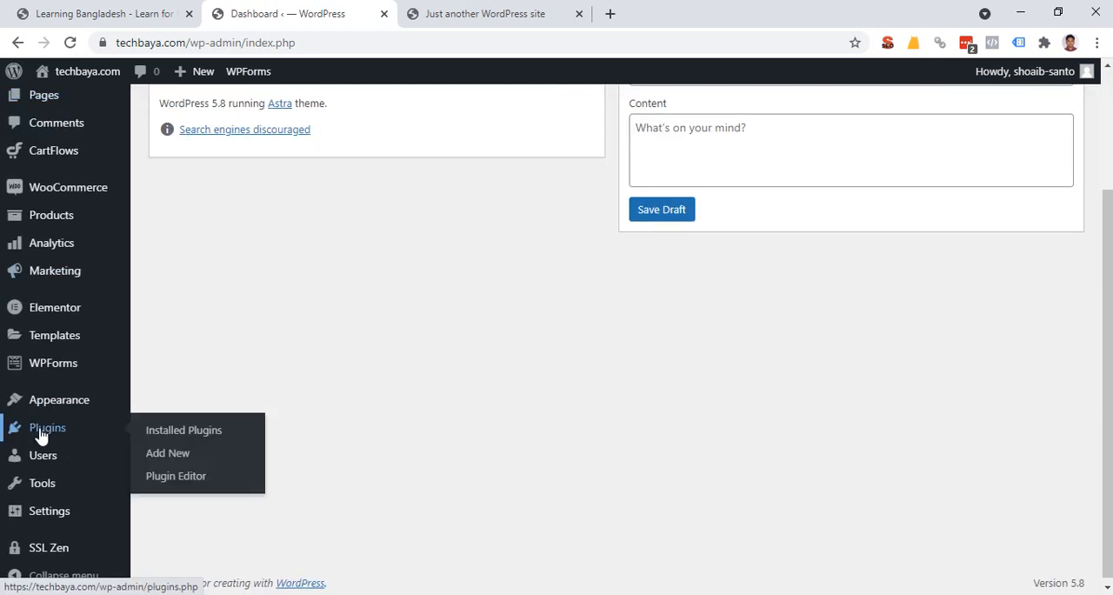
left_click(158, 461)
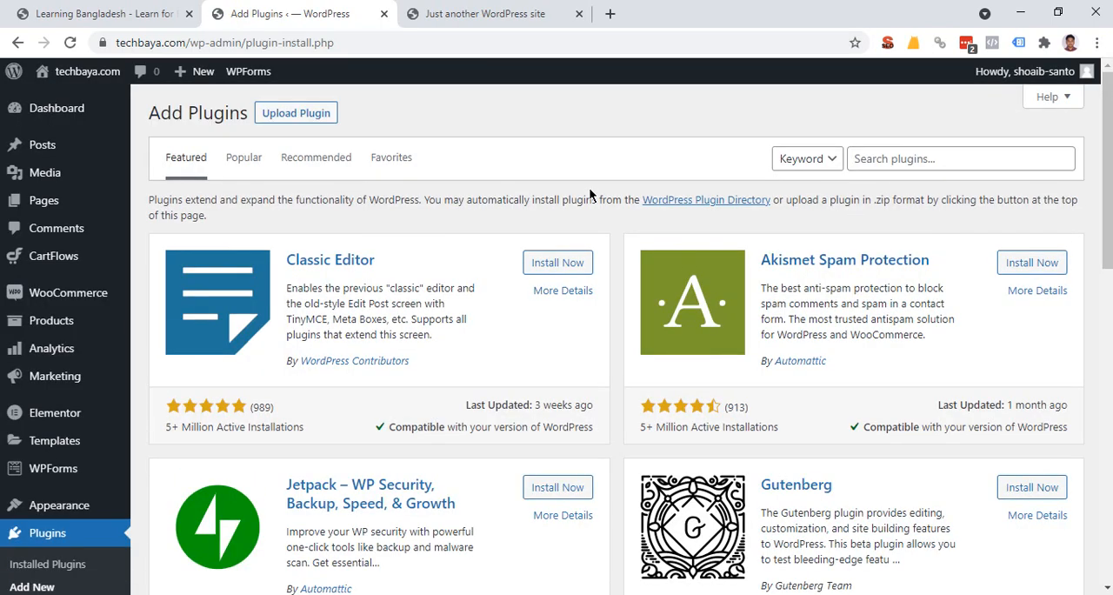
left_click(928, 157)
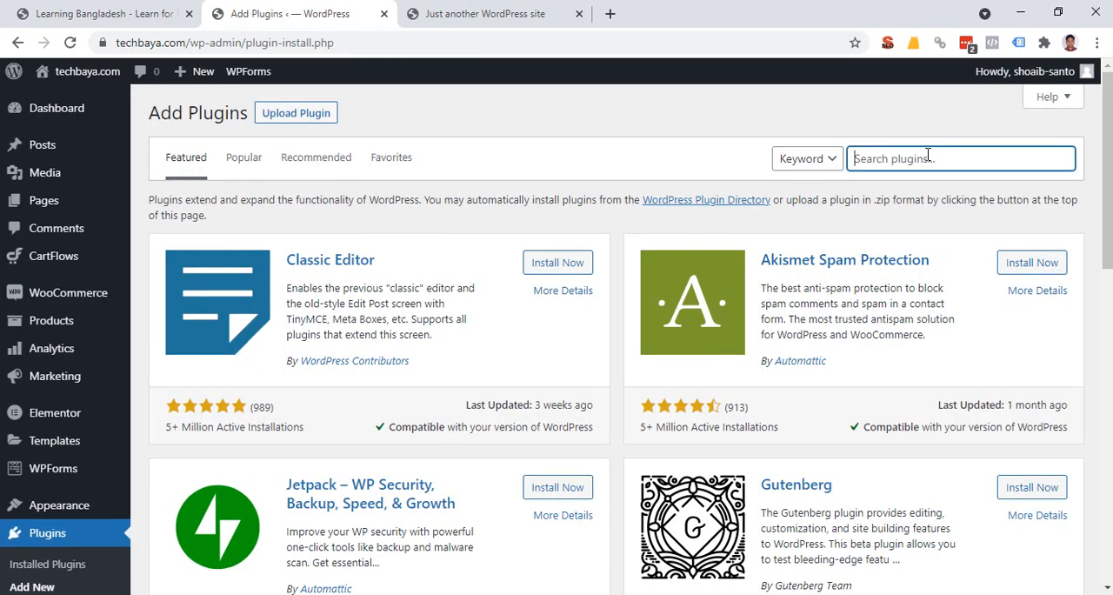
type("header")
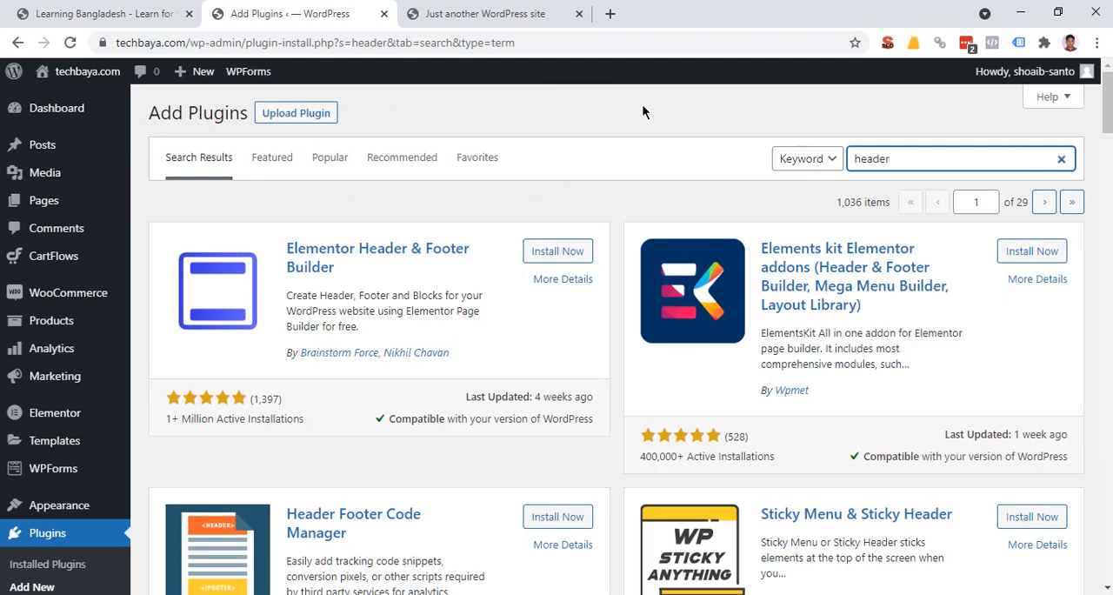
Install and activate the Insert Headers and Footers plugin by WPBeginner from the plugin search results.
scroll(566, 273, "down", 8)
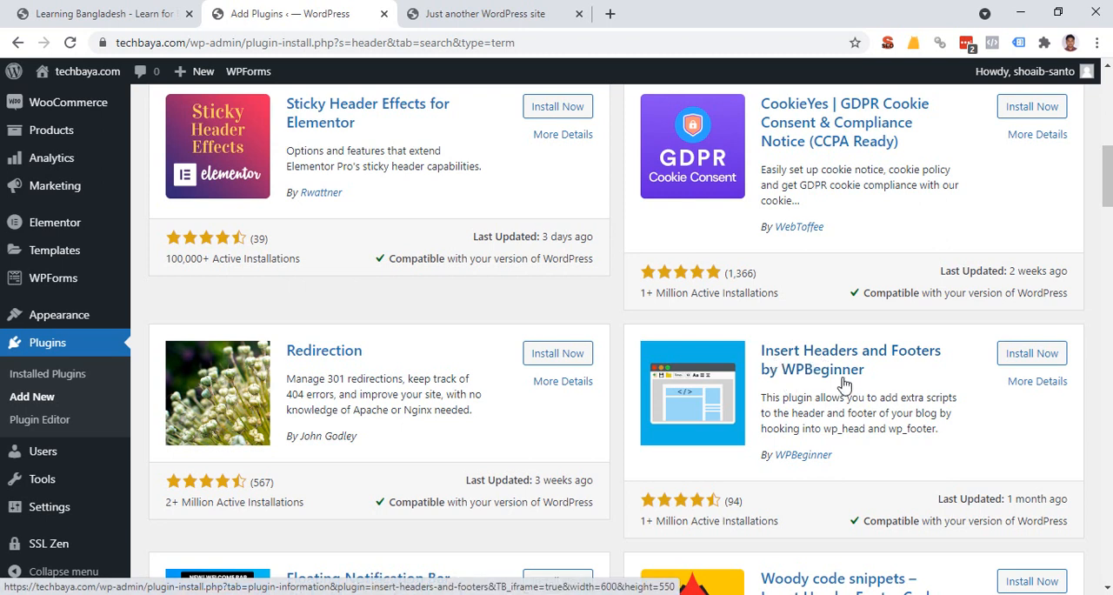
left_click_drag(833, 456, 785, 461)
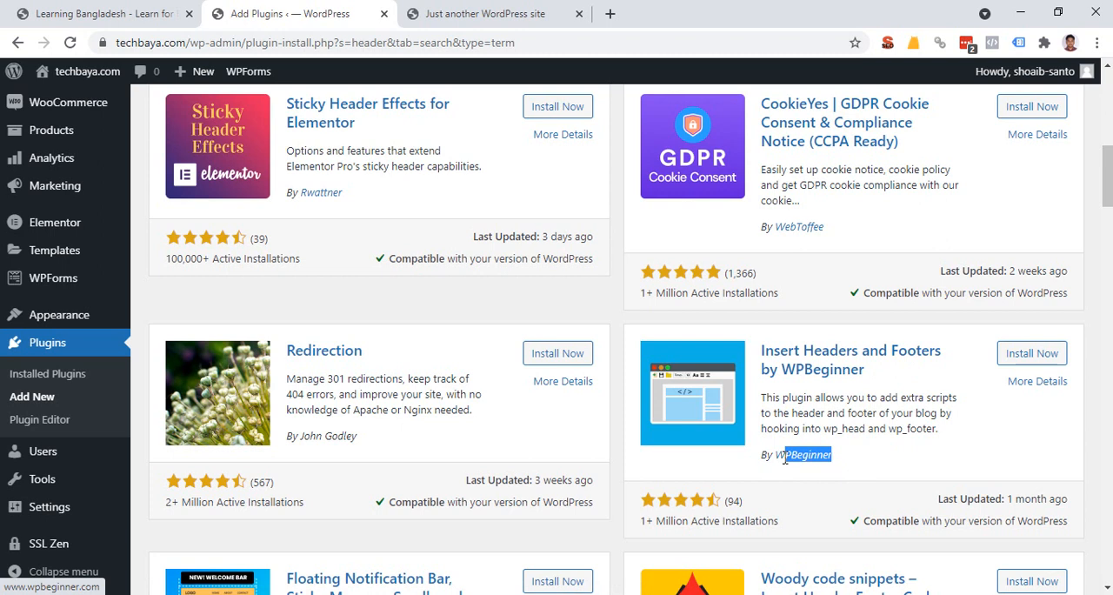
left_click(870, 413)
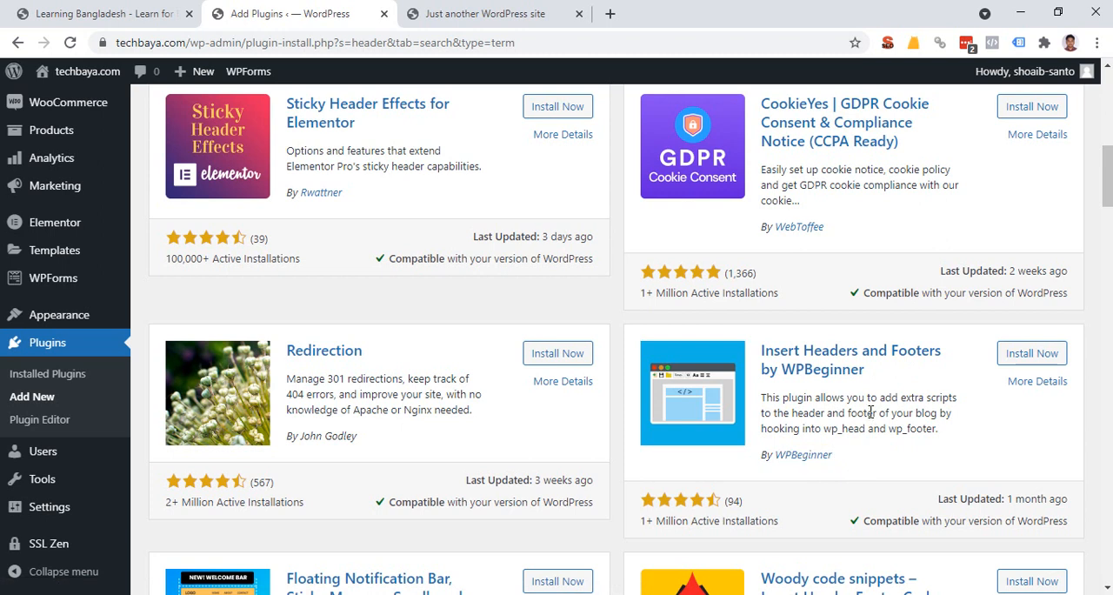
left_click(1030, 357)
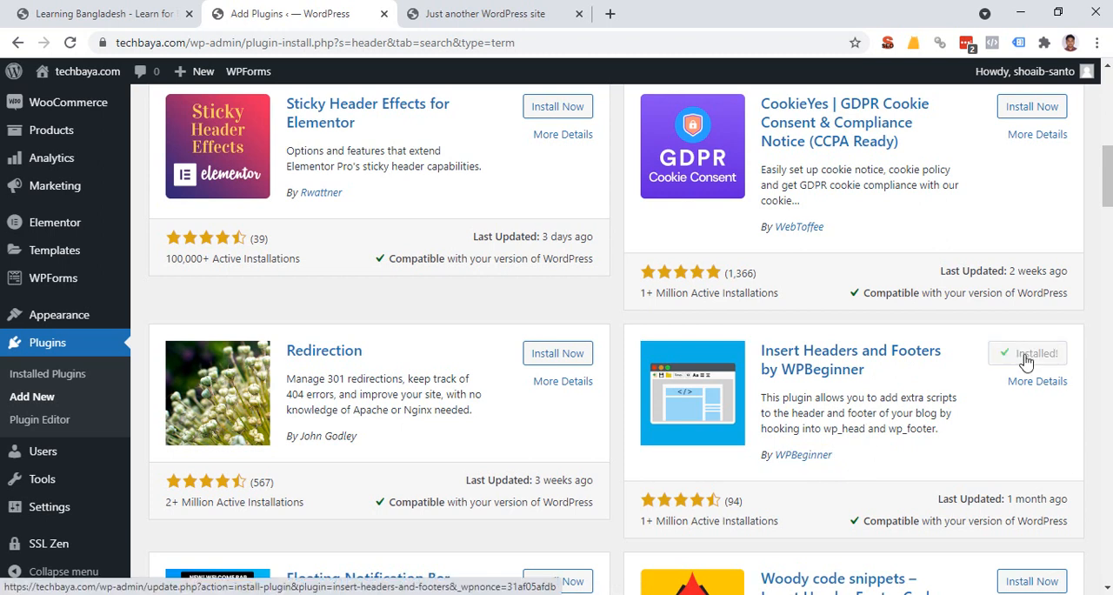
left_click(1027, 360)
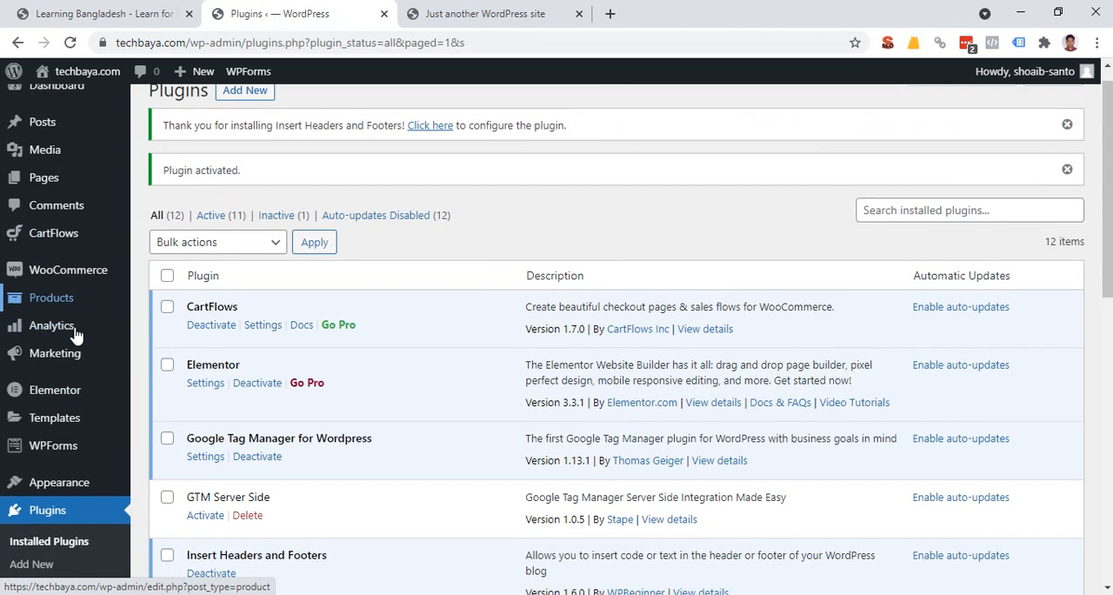
Open the settings page of the Insert Headers and Footers plugin.
scroll(77, 348, "down", 4)
mouse_move(35, 512)
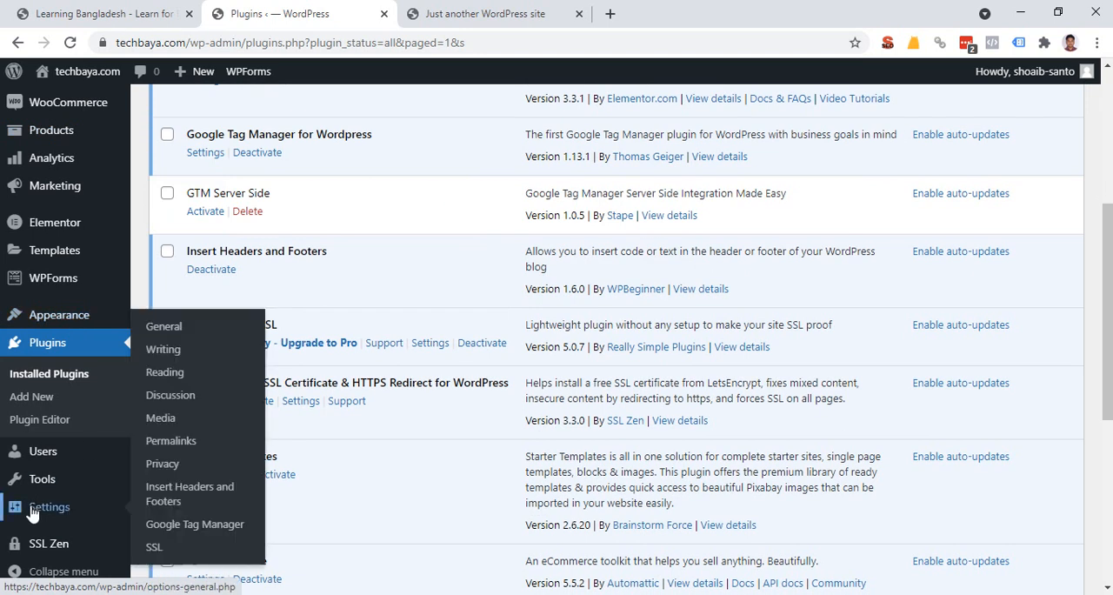
left_click(184, 497)
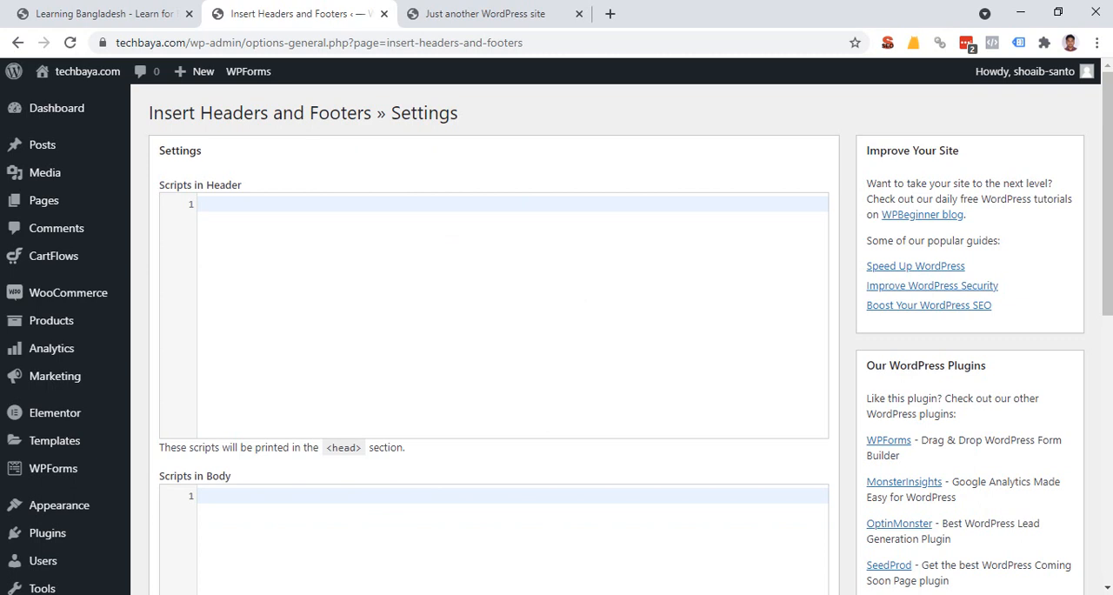
Switch to Facebook Events Manager and continue the Learning Bangladesh pixel setup, choosing the Facebook Pixel connection method and manual code installation.
key("alt+Tab")
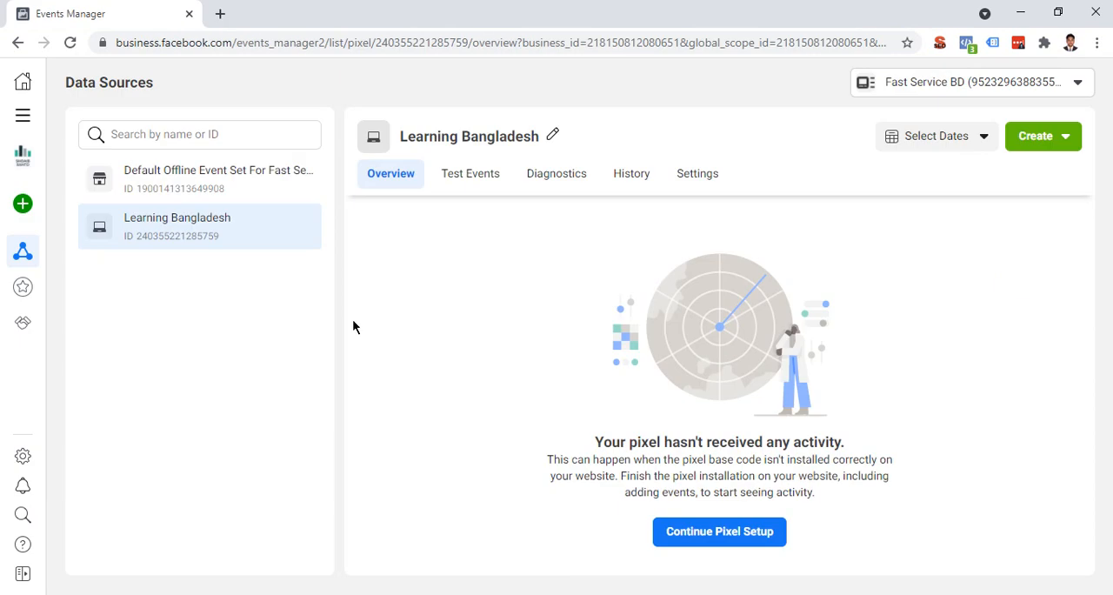
mouse_move(23, 203)
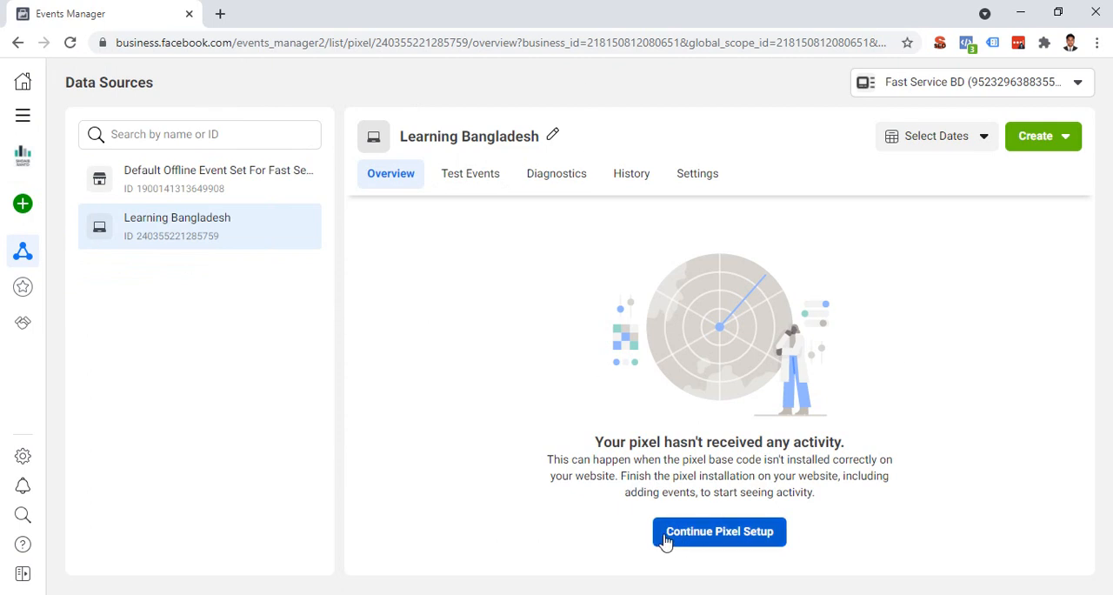
left_click(738, 529)
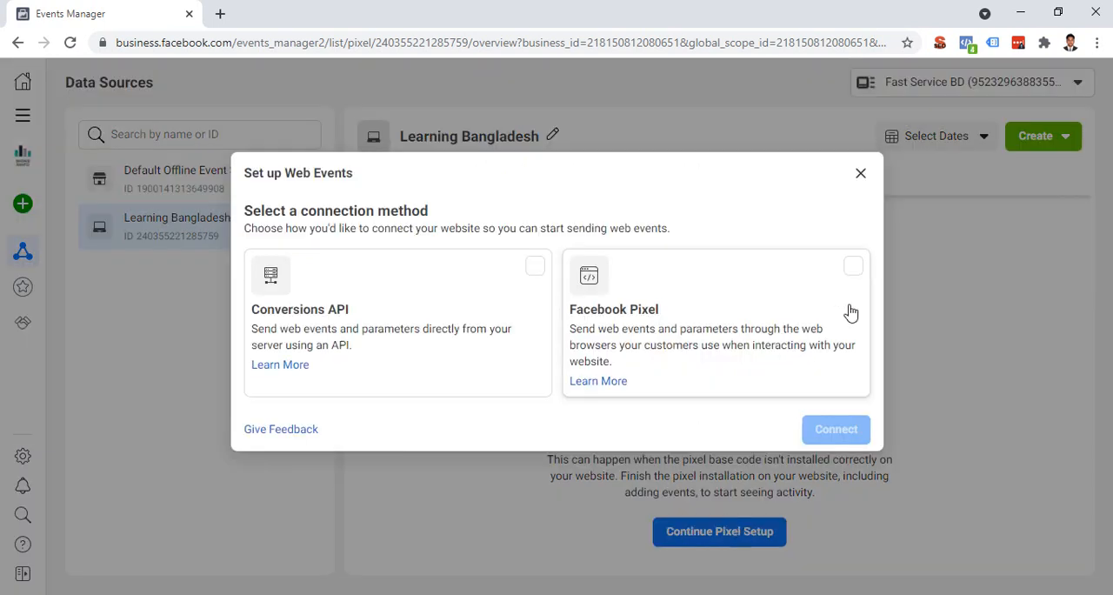
left_click(855, 270)
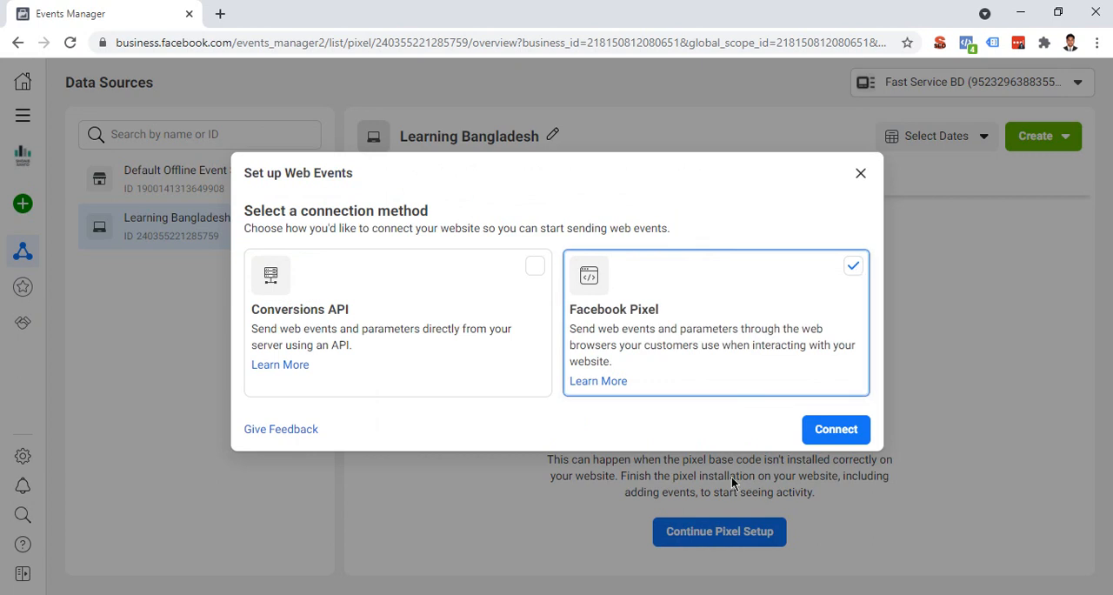
left_click(808, 433)
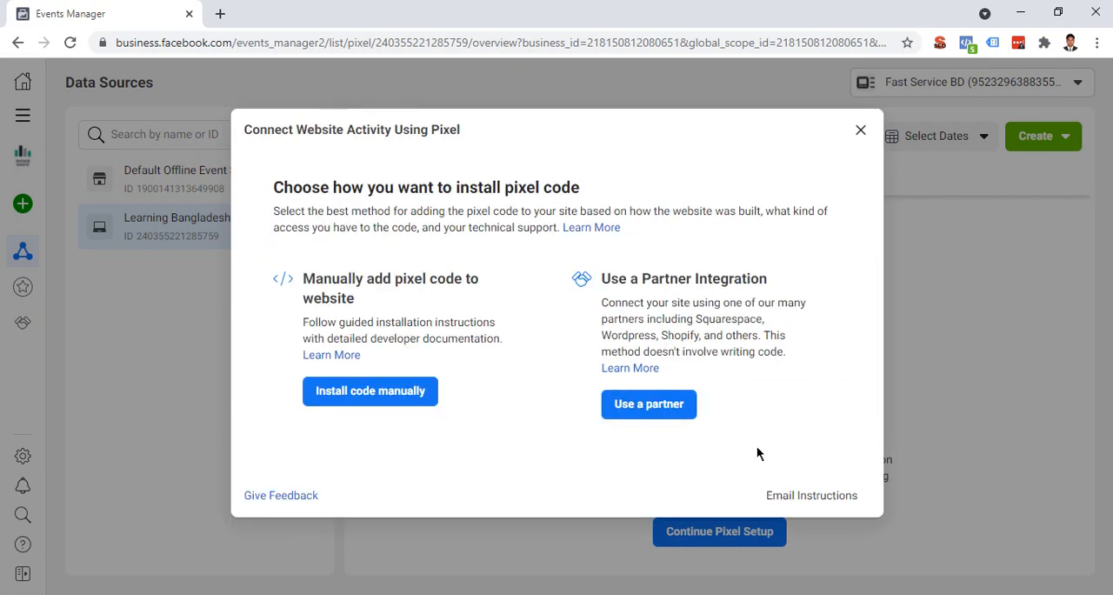
left_click(345, 398)
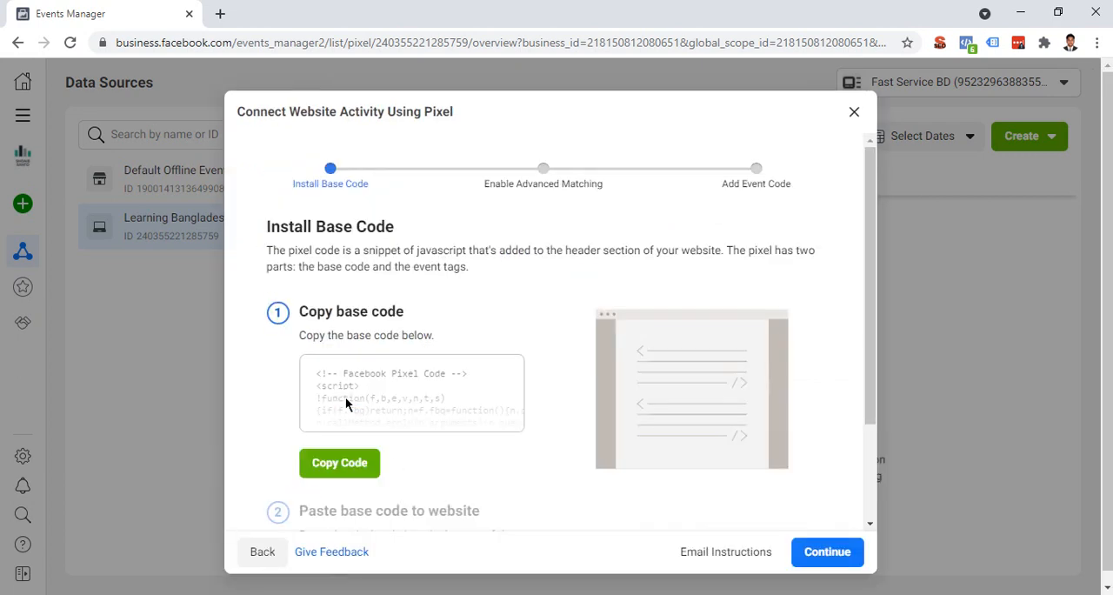
Copy the Facebook Pixel base code from the Install Base Code stage.
left_click(340, 462)
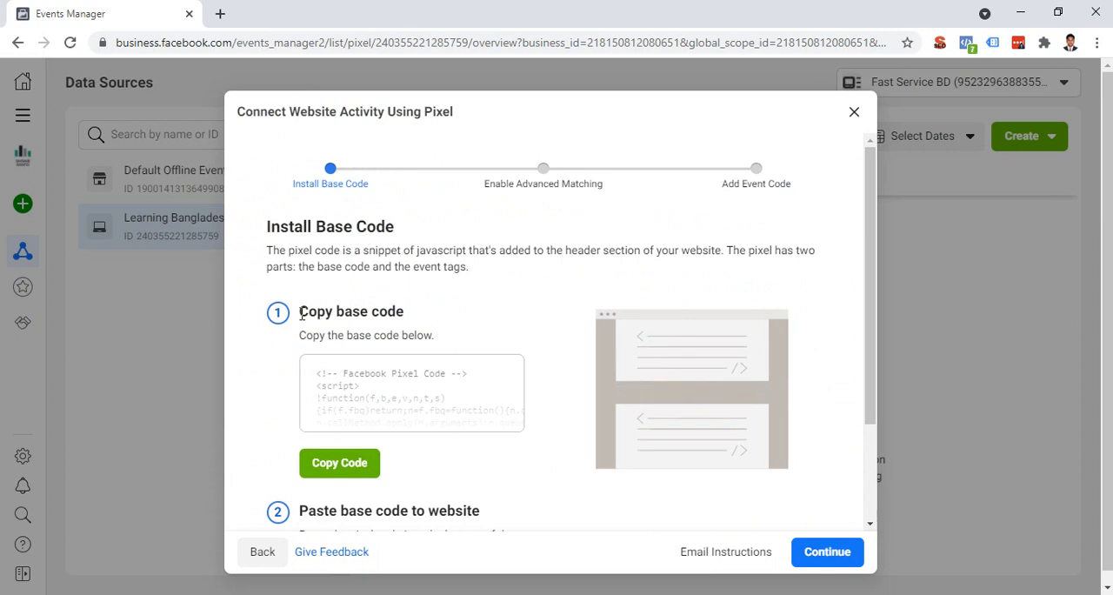
left_click_drag(300, 312, 436, 320)
left_click(334, 462)
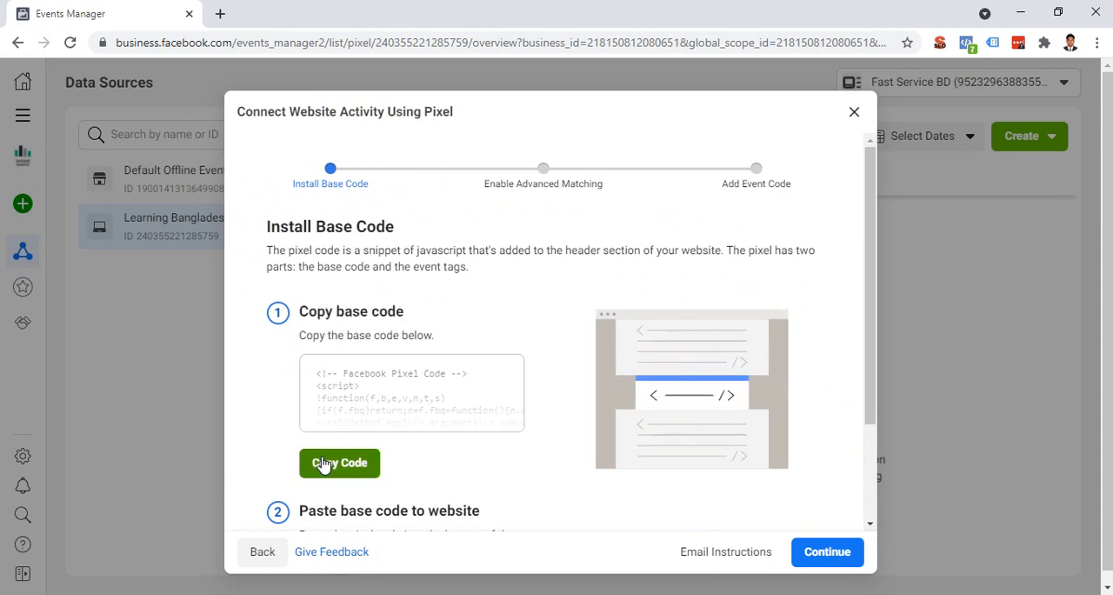
Close the pixel setup dialog, switch to the WordPress plugin settings and paste the copied pixel base code into Scripts in Header.
left_click(856, 115)
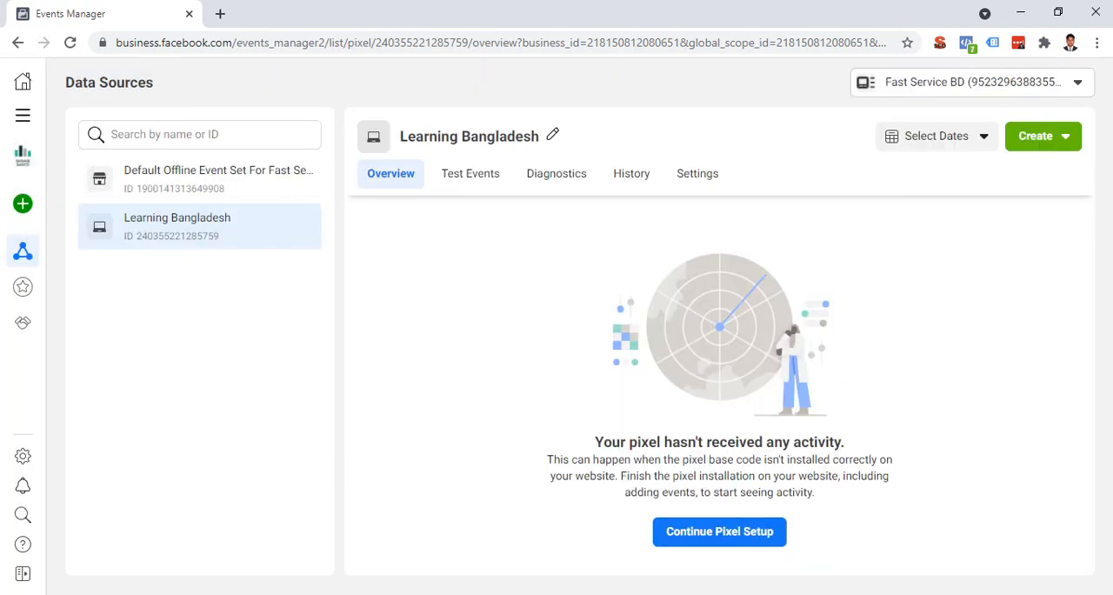
left_click(103, 594)
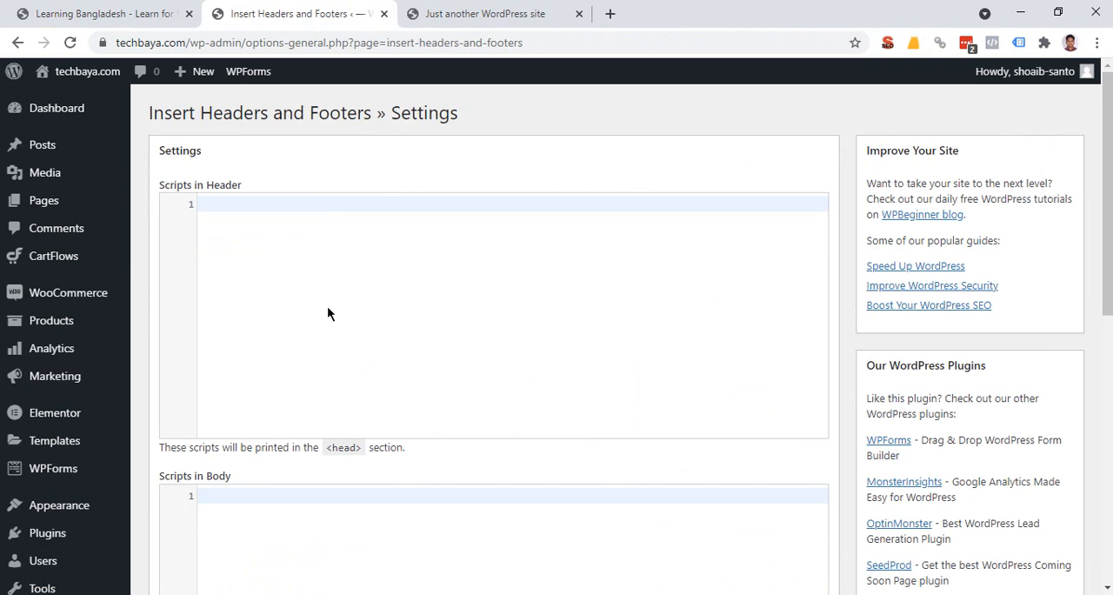
left_click_drag(160, 174, 242, 193)
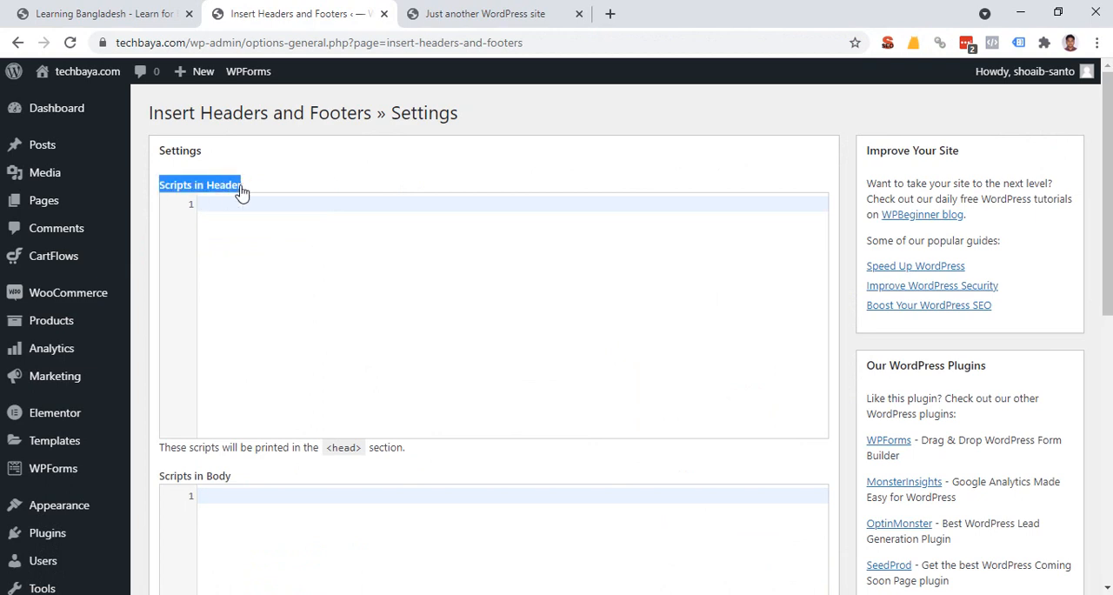
left_click(225, 216)
right_click(225, 216)
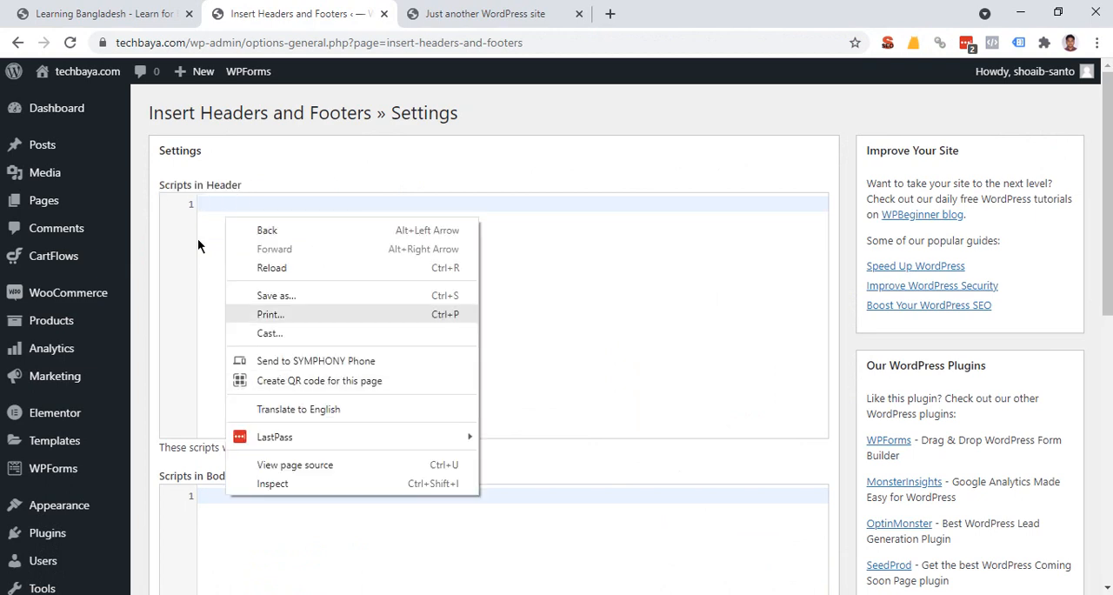
left_click(234, 240)
key("ctrl+v")
scroll(399, 355, "up", 1)
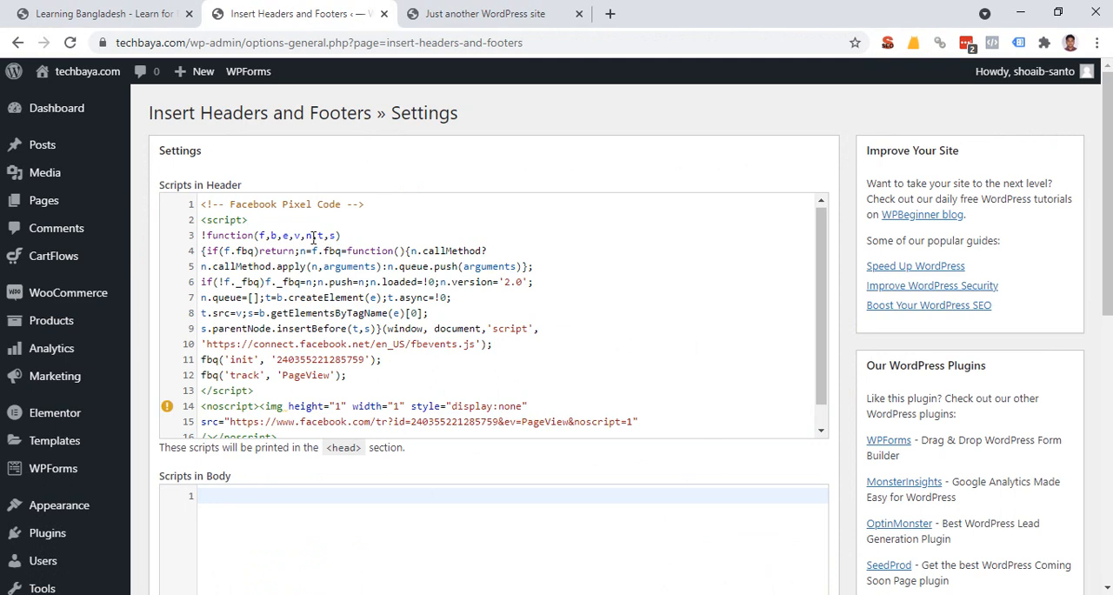
Review the pasted pixel code to its end and save the Insert Headers and Footers settings.
scroll(314, 237, "down", 2)
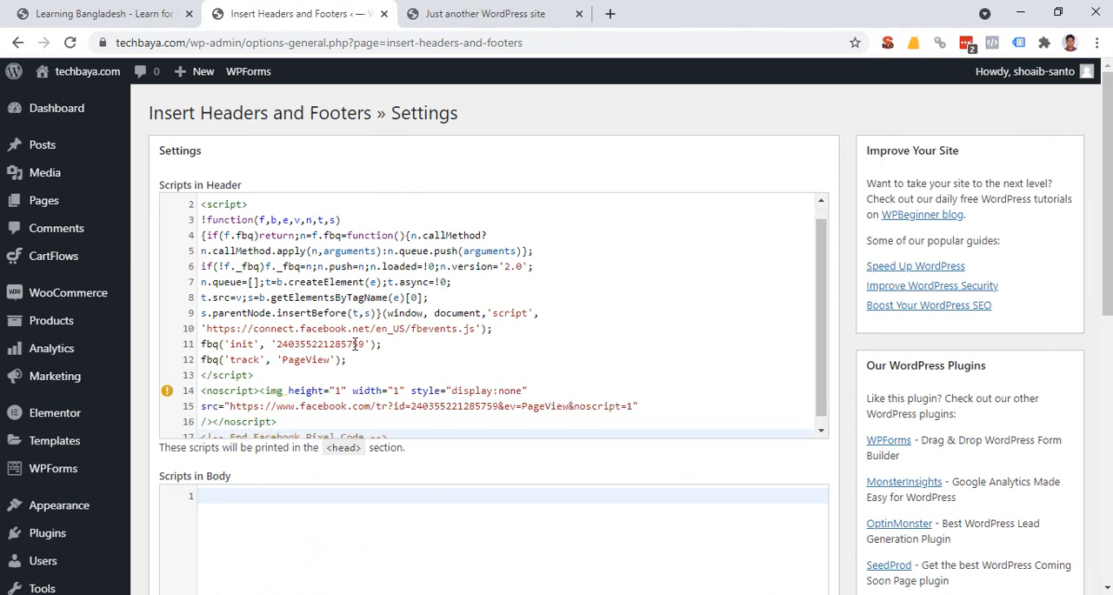
scroll(194, 462, "down", 7)
left_click(182, 476)
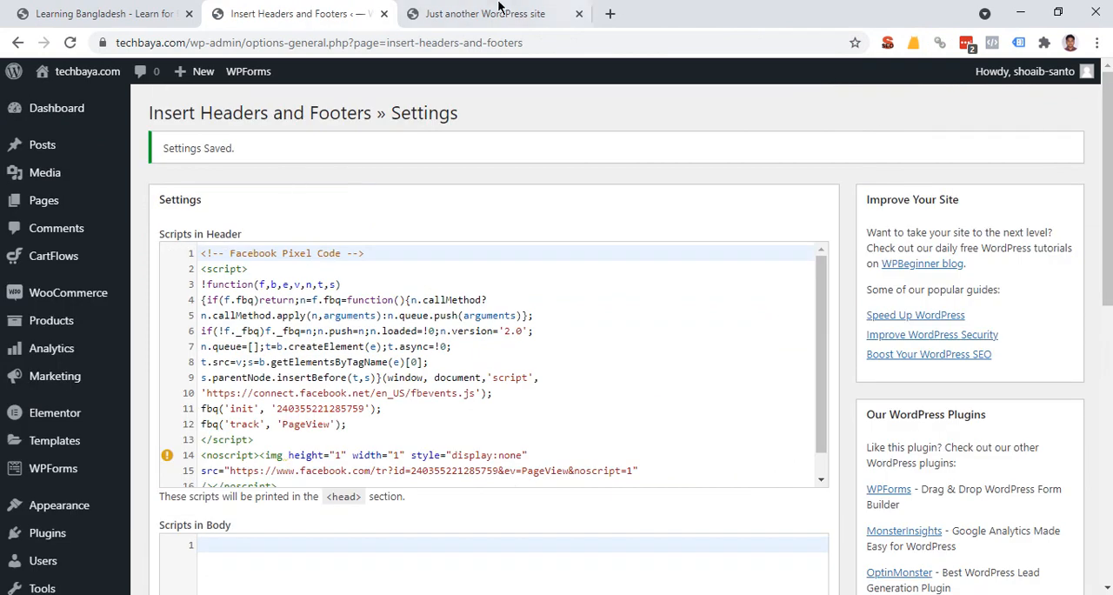
Reload the techbaya.com storefront and inspect its detected pixel with the Facebook Pixel Helper extension.
left_click(556, 13)
right_click(190, 183)
left_click(211, 231)
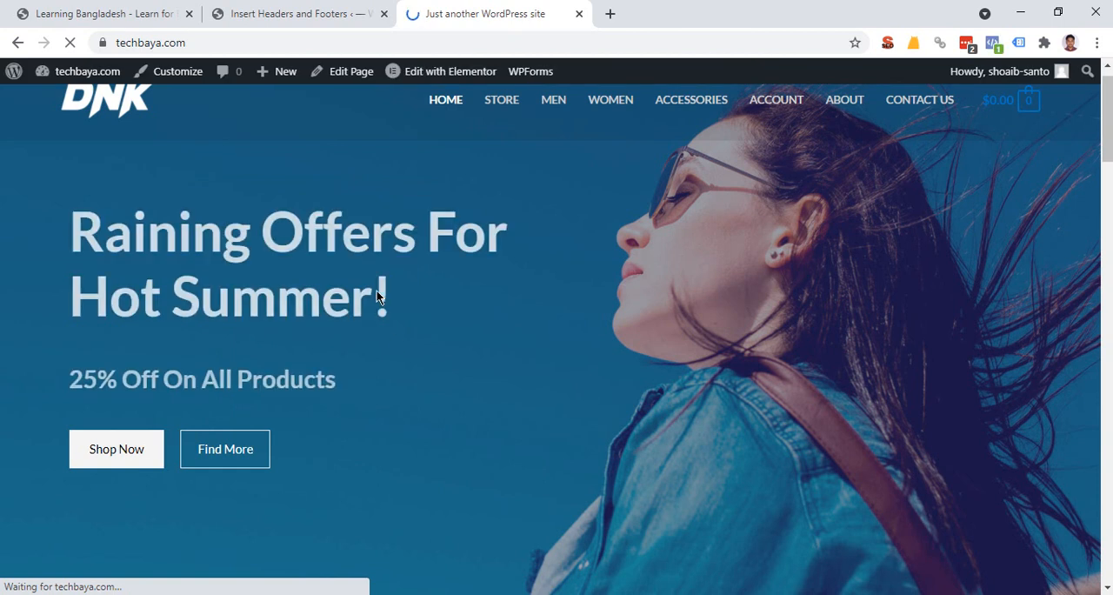
left_click(992, 43)
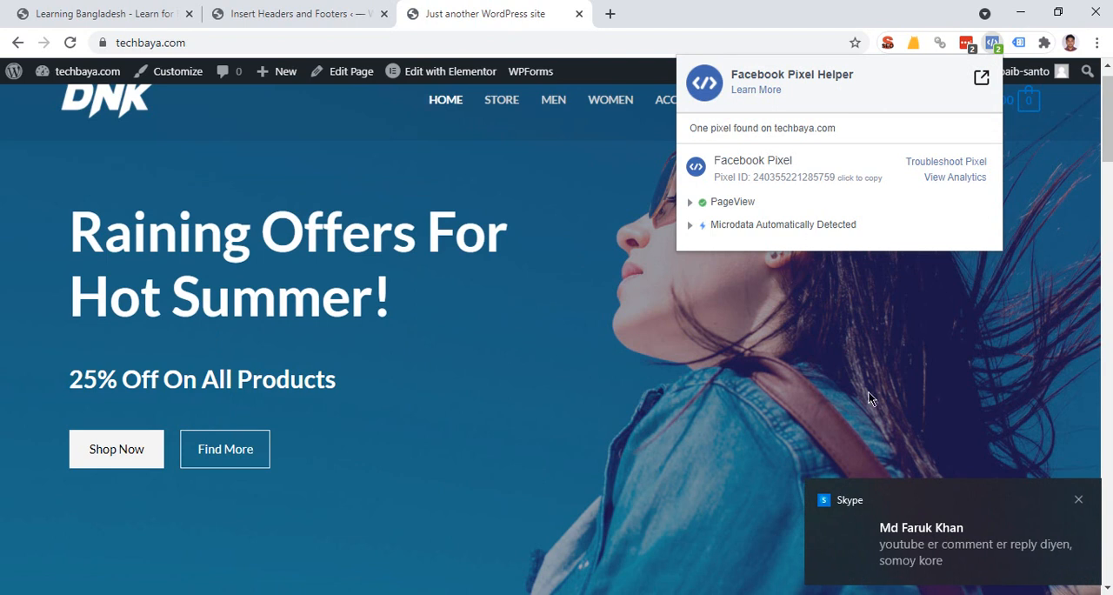
left_click(1079, 502)
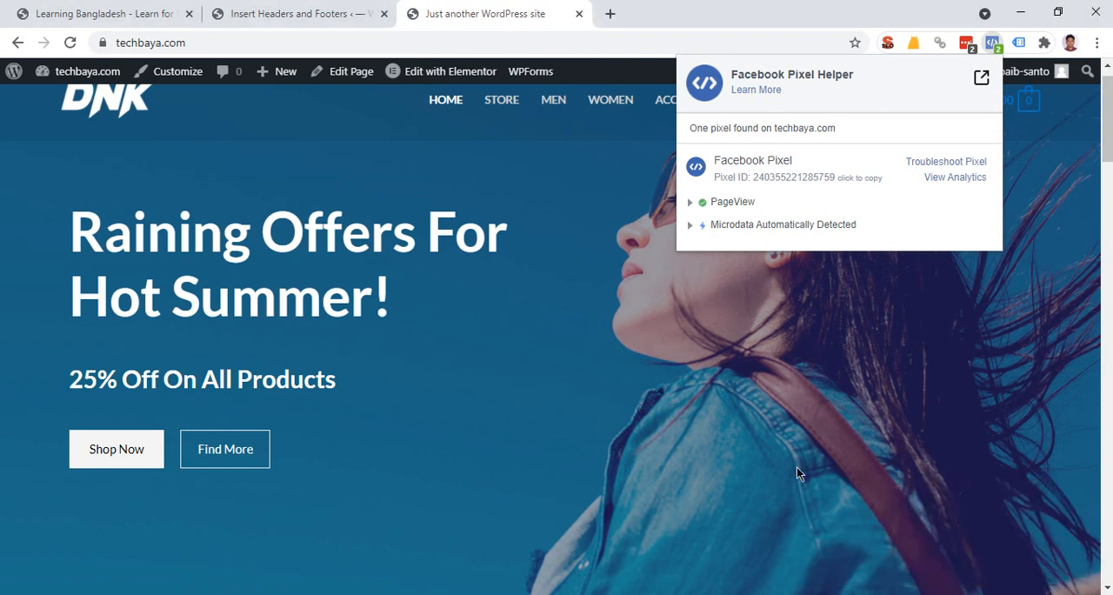
left_click(566, 423)
left_click(991, 46)
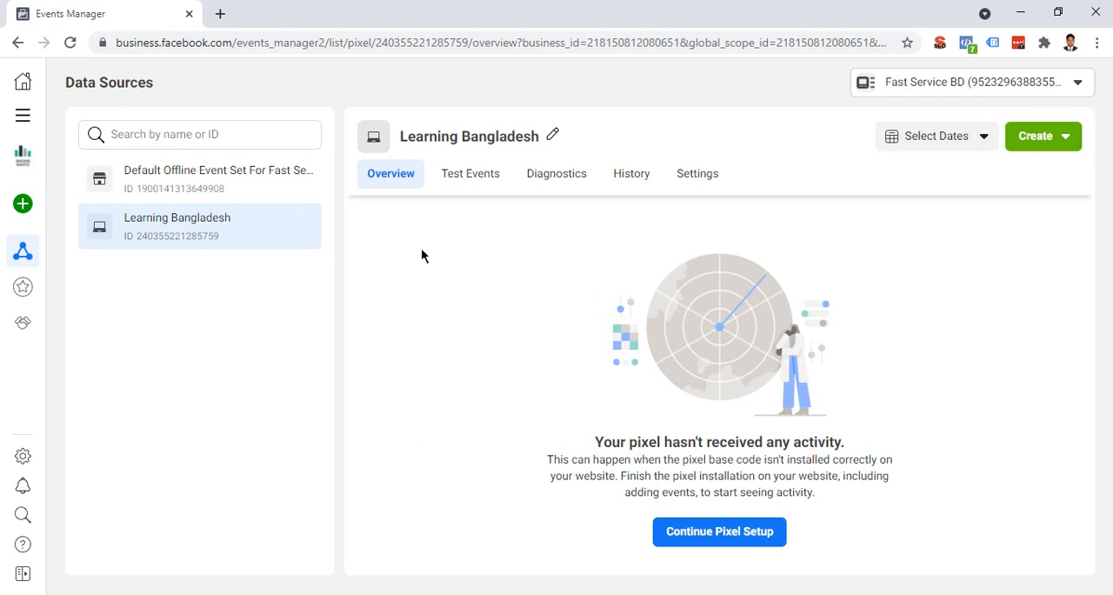
Compare the Pixel ID in the Learning Bangladesh settings in Events Manager with the ID shown by Facebook Pixel Helper.
left_click(682, 180)
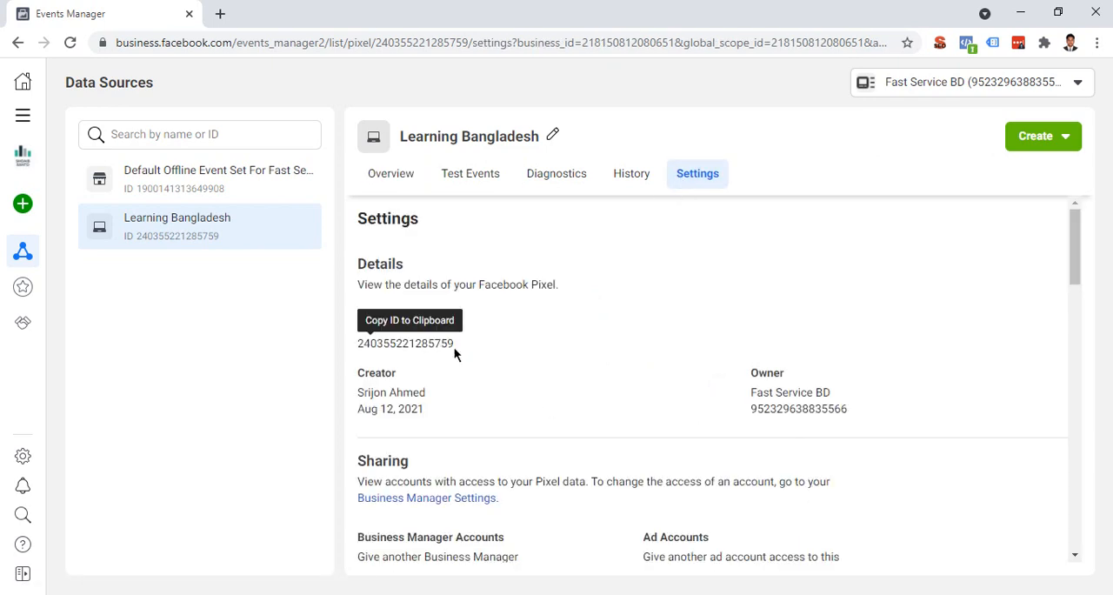
key("alt+Tab")
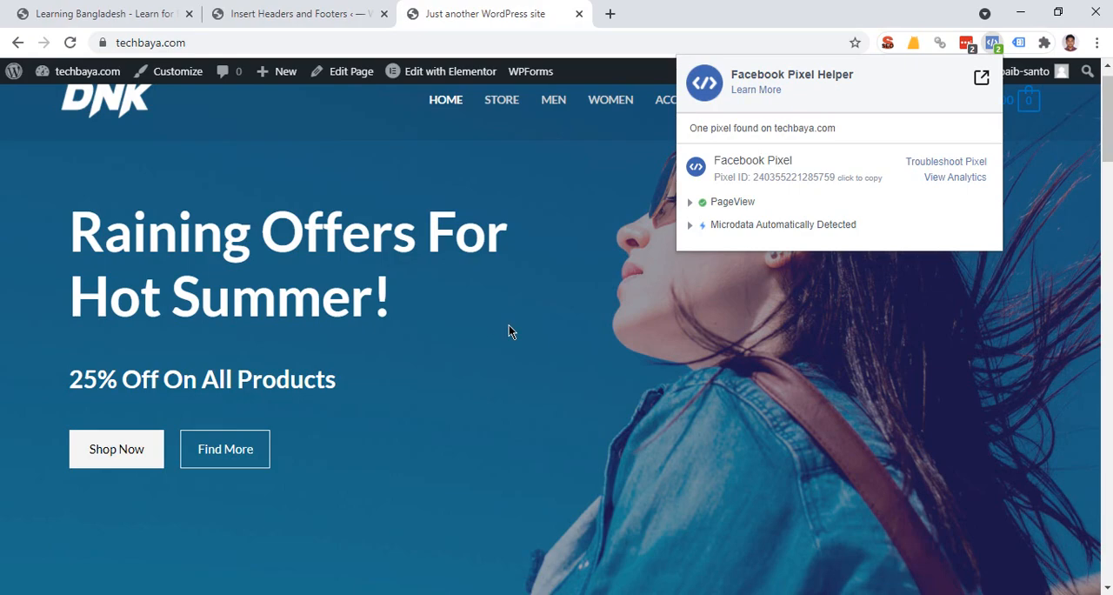
key("alt+Tab")
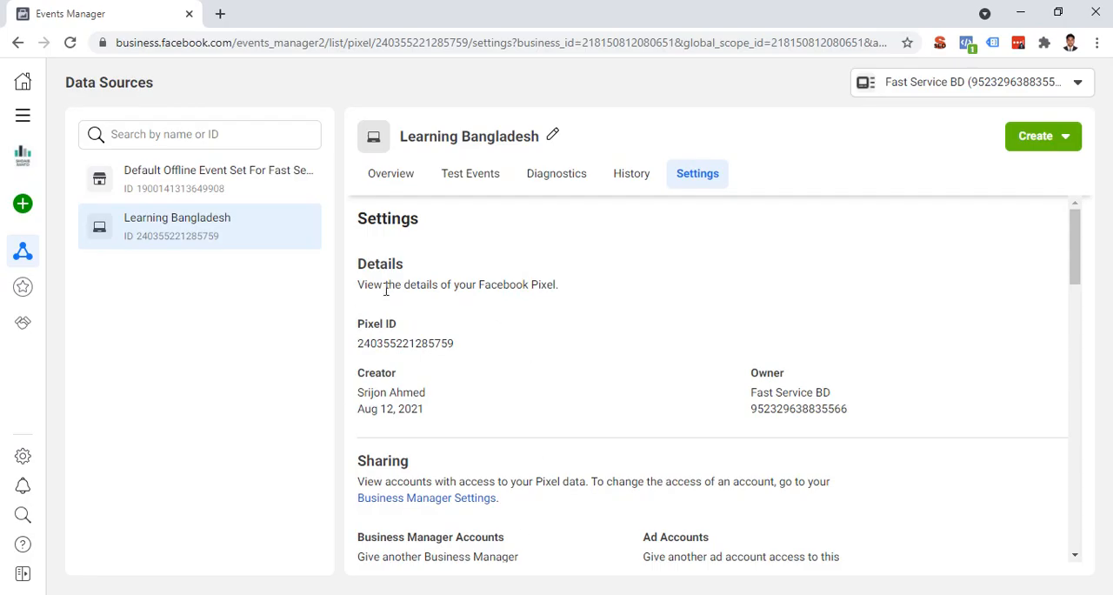
key("alt+Tab")
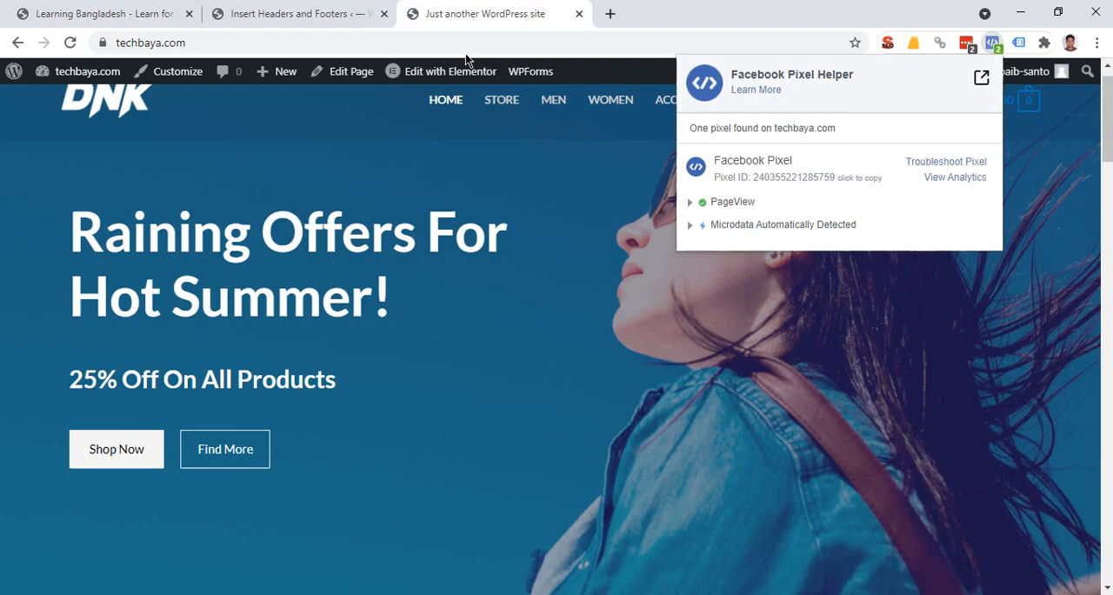
left_click(306, 40)
key("alt+Tab")
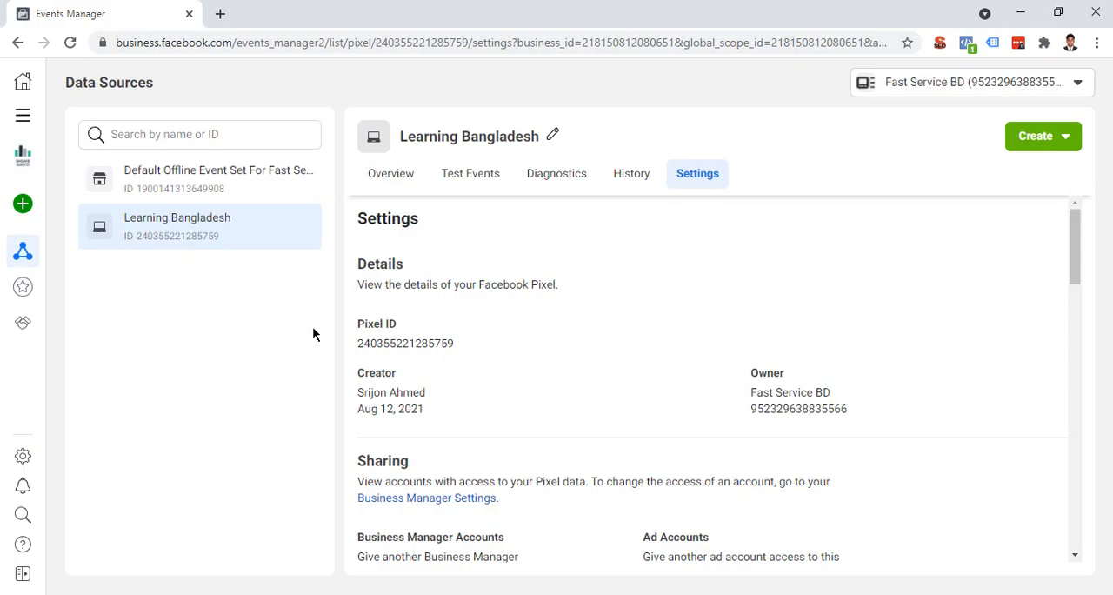
left_click(484, 179)
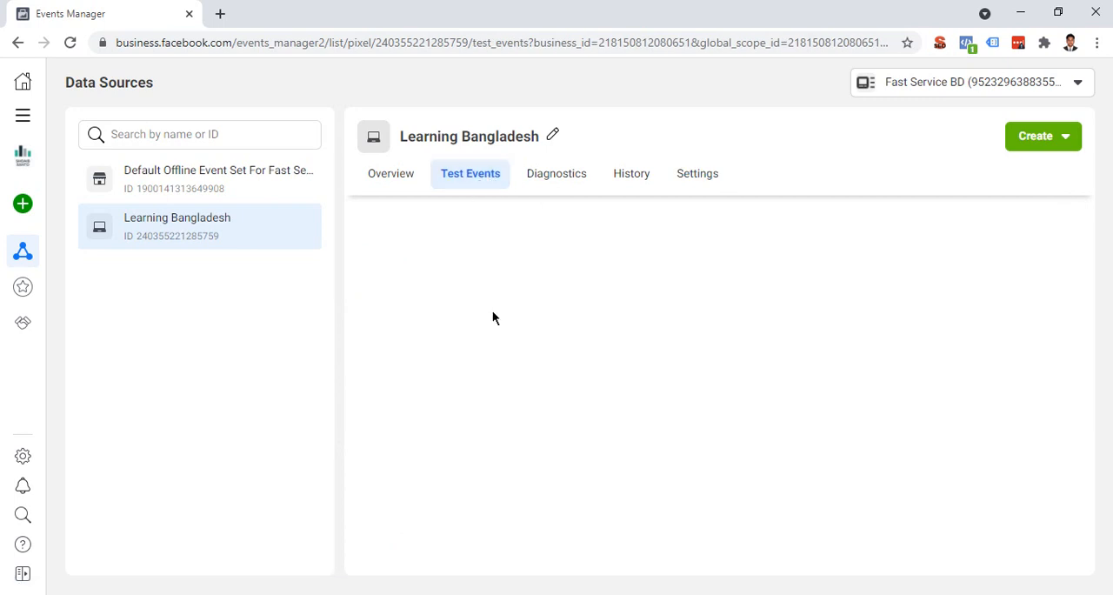
scroll(492, 372, "down", 3)
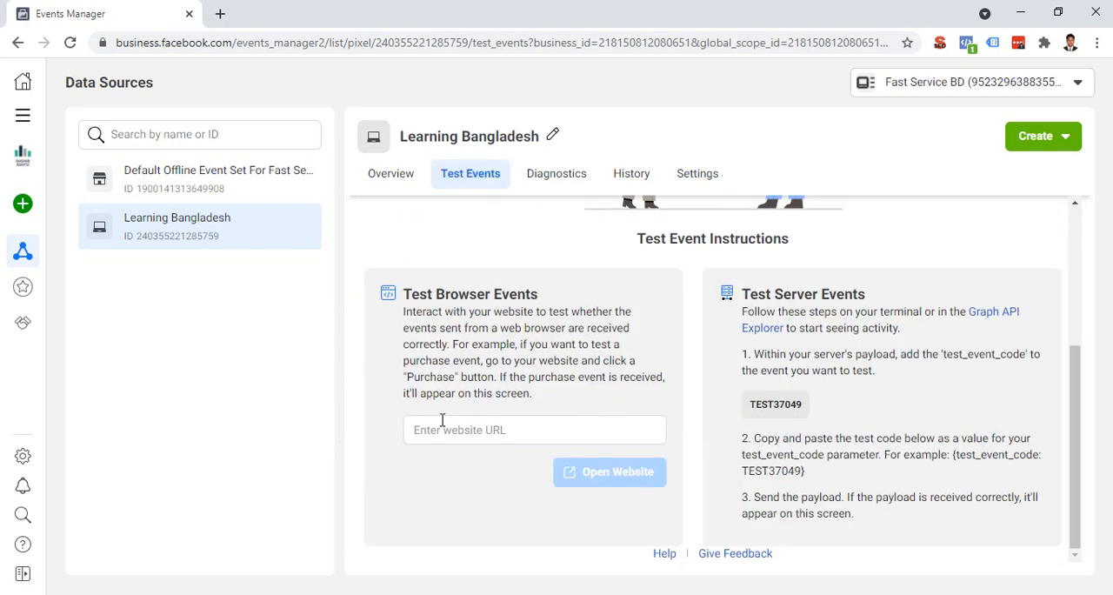
left_click(441, 426)
key("ctrl+v")
left_click_drag(412, 294, 539, 295)
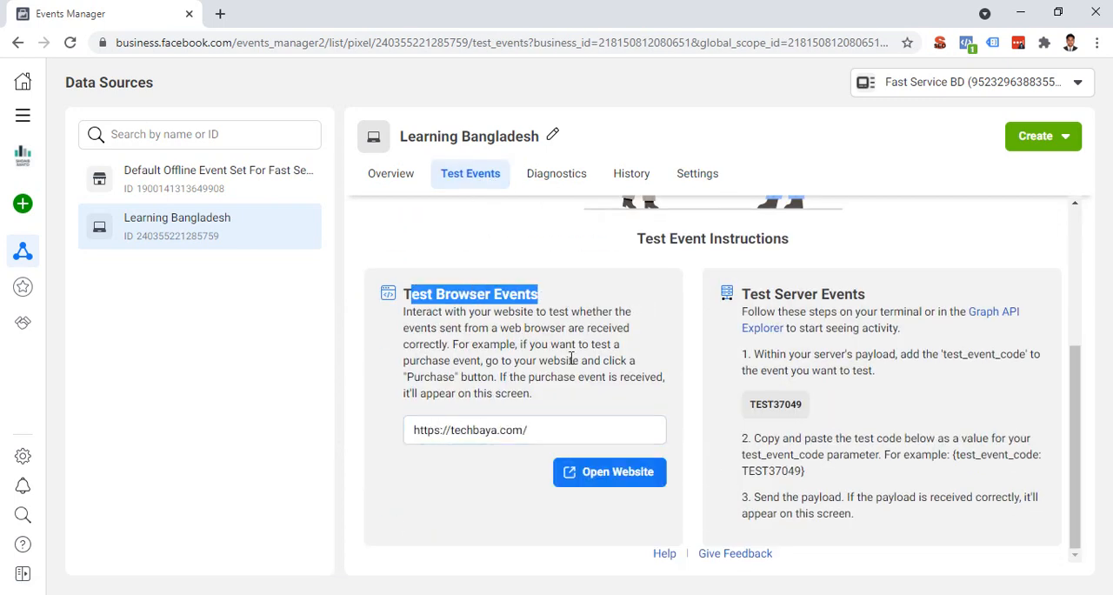
left_click(571, 358)
left_click(600, 476)
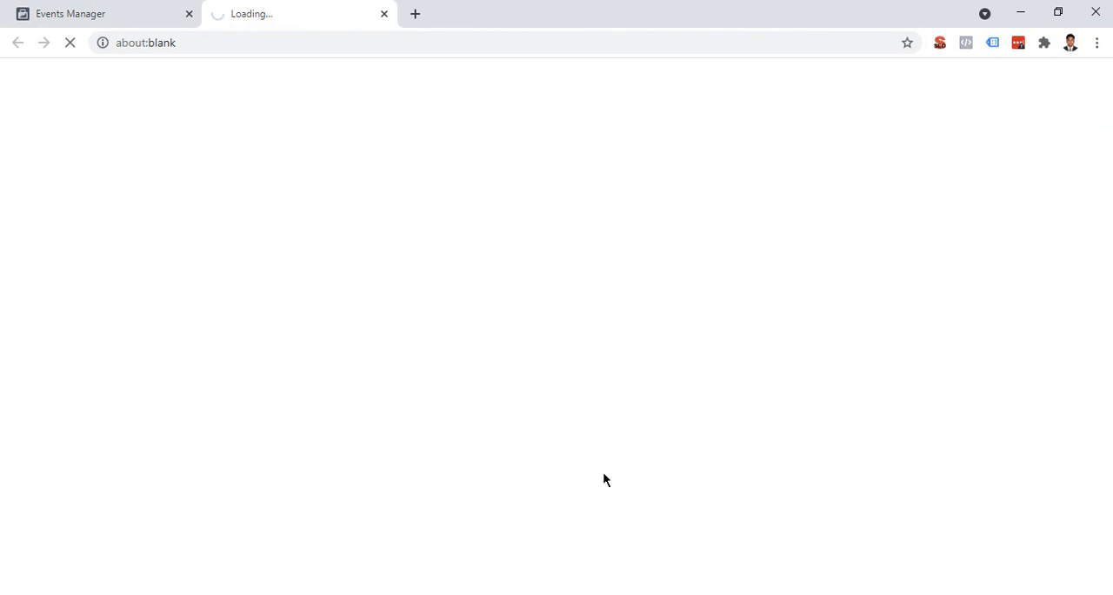
Browse the opened techbaya.com page and check the Learning Bangladesh pixel's Test Events for activity received from it.
left_click(91, 7)
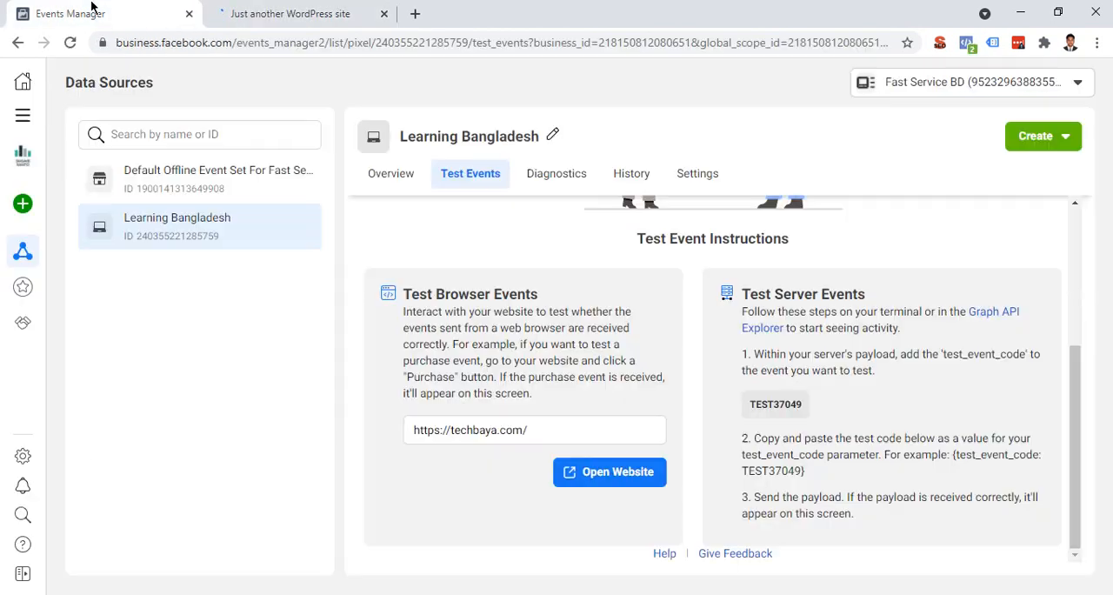
left_click(305, 10)
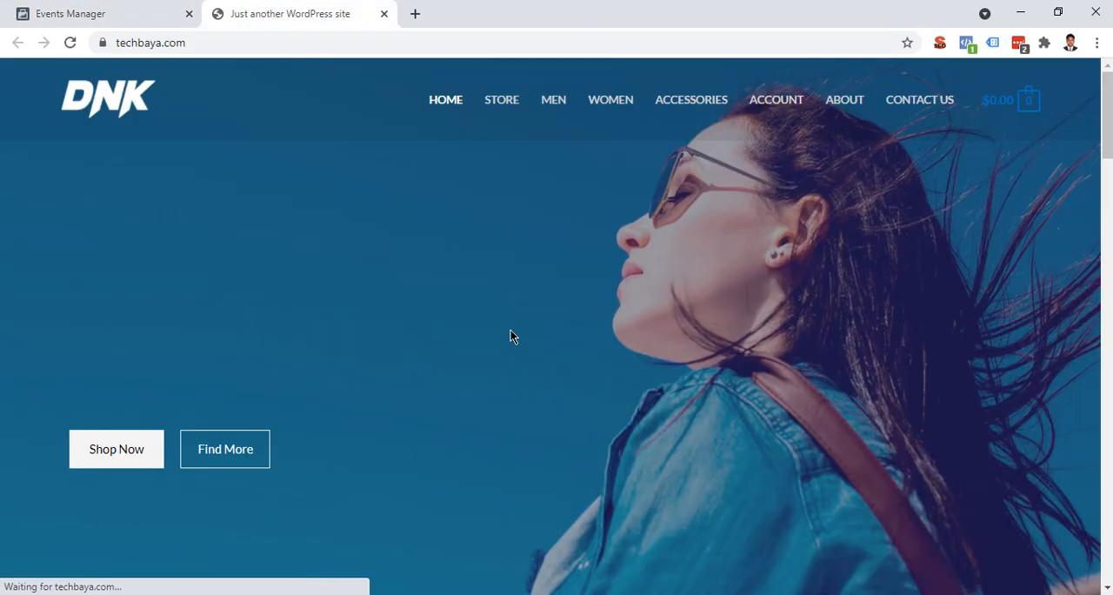
scroll(510, 329, "down", 12)
scroll(504, 323, "up", 12)
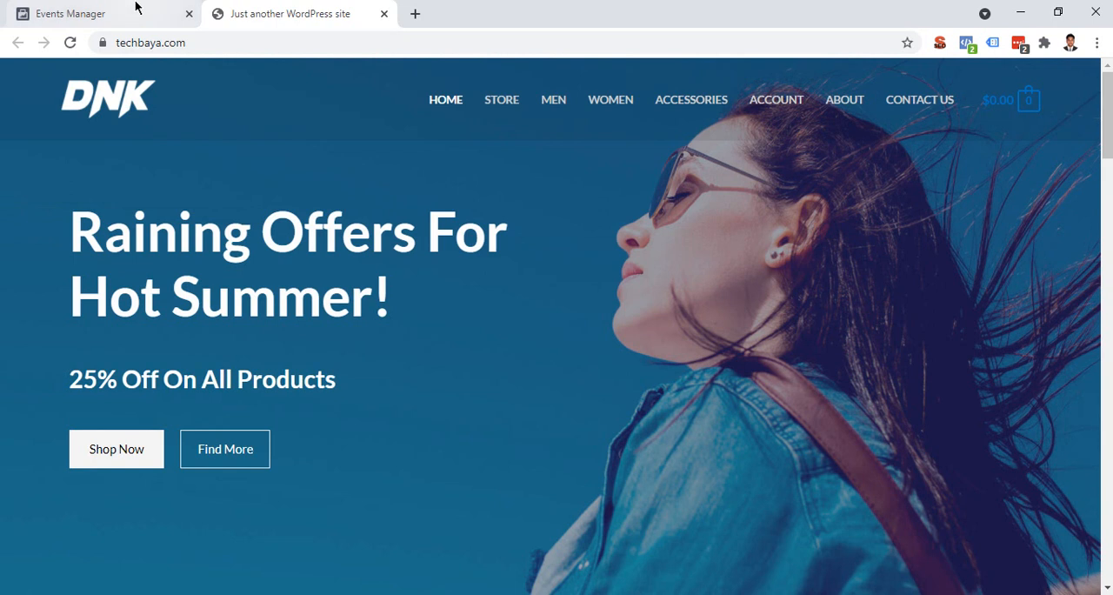
left_click(135, 7)
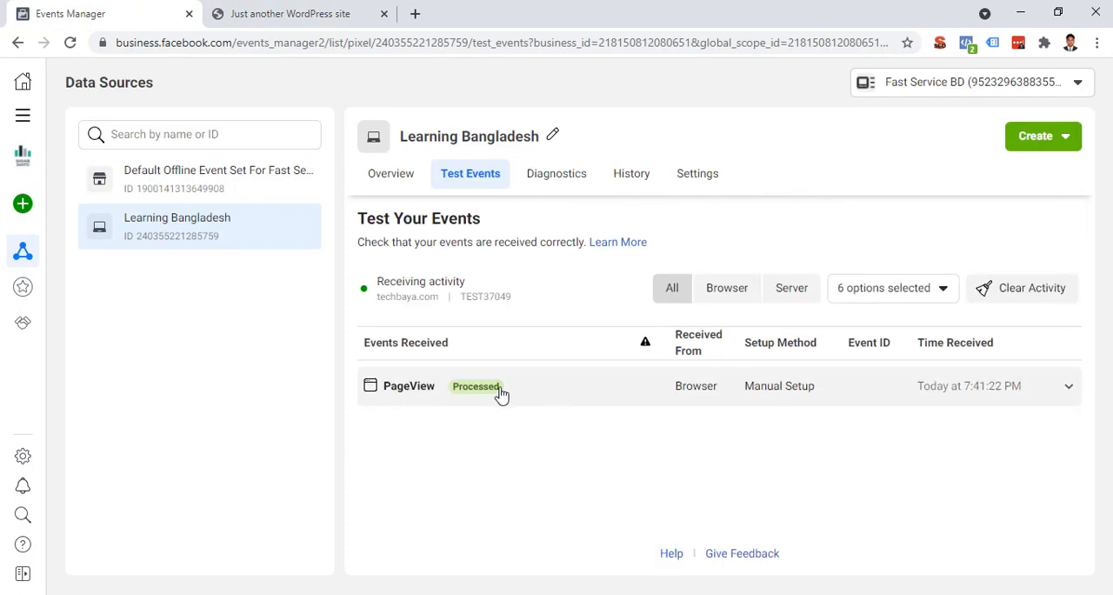
key("alt+Tab")
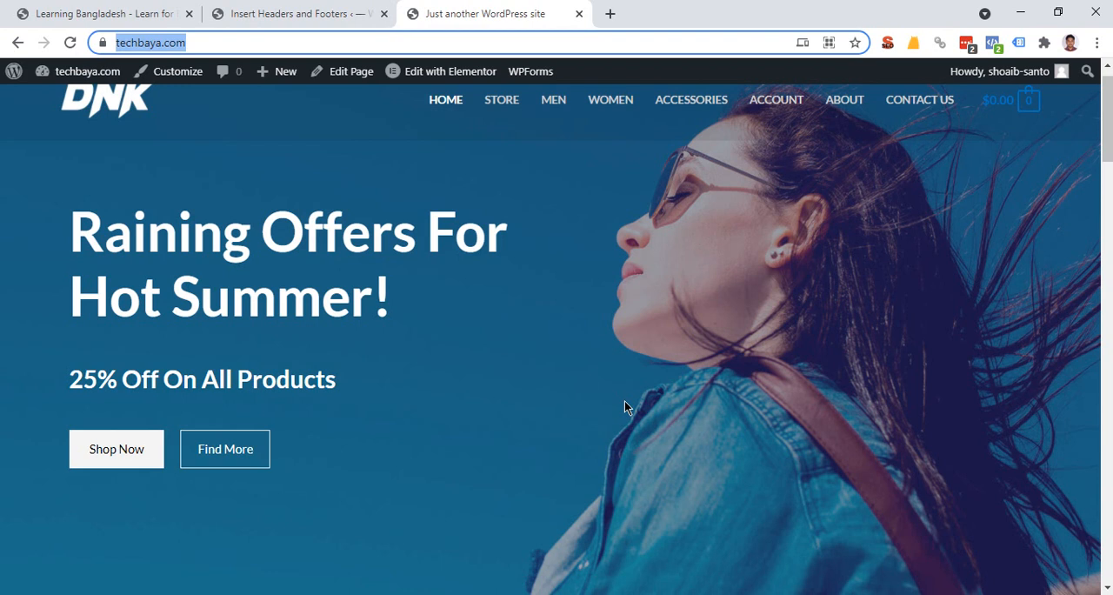
left_click(429, 357)
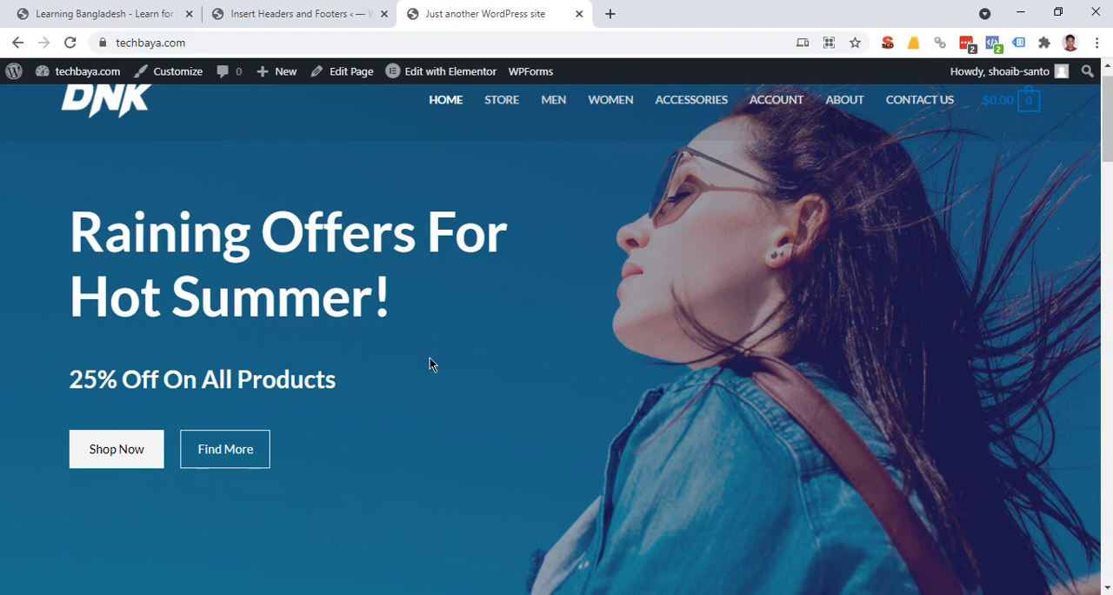